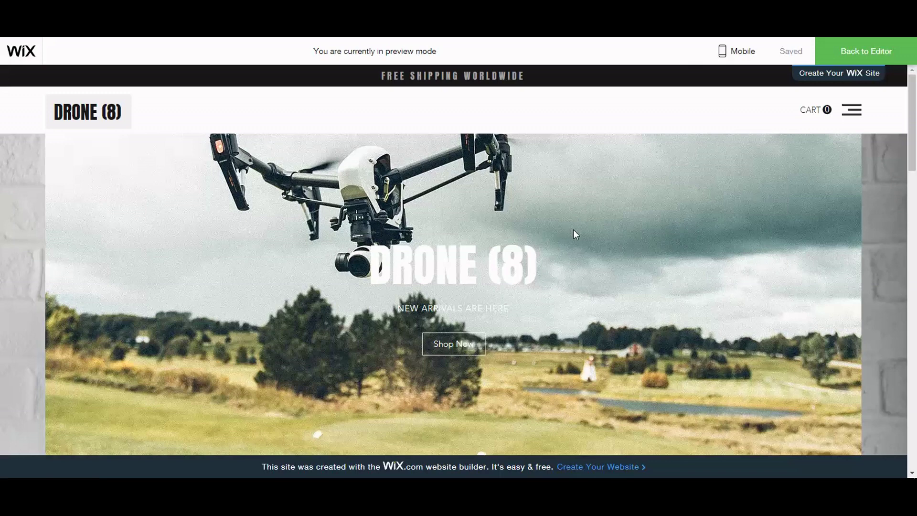
Scroll through the DRONE (8) site preview, then exit it with Ctrl+P to return to editing.
{"action": "scroll", "coordinate": [575, 228], "scroll_direction": "down", "scroll_amount": 5}
{"action": "scroll", "coordinate": [574, 227], "scroll_direction": "up", "scroll_amount": 5}
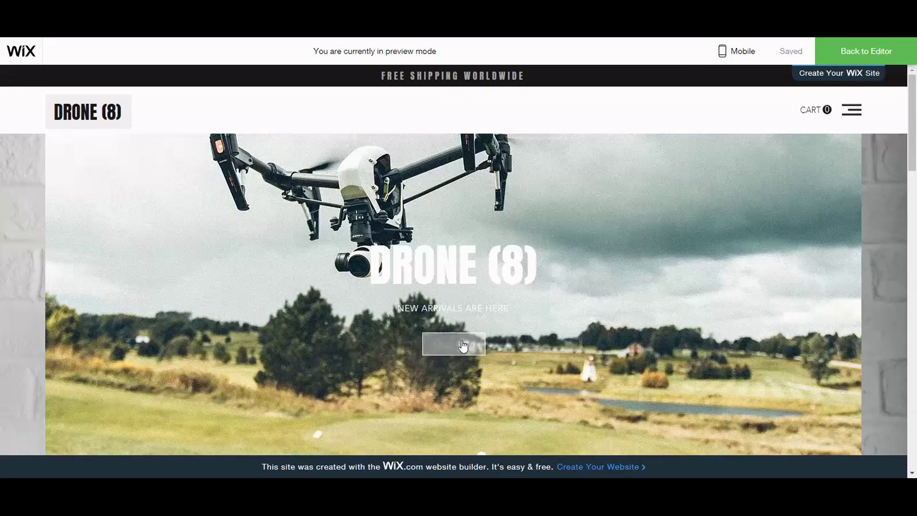
{"action": "scroll", "coordinate": [629, 298], "scroll_direction": "down", "scroll_amount": 5}
{"action": "scroll", "coordinate": [630, 300], "scroll_direction": "down", "scroll_amount": 10}
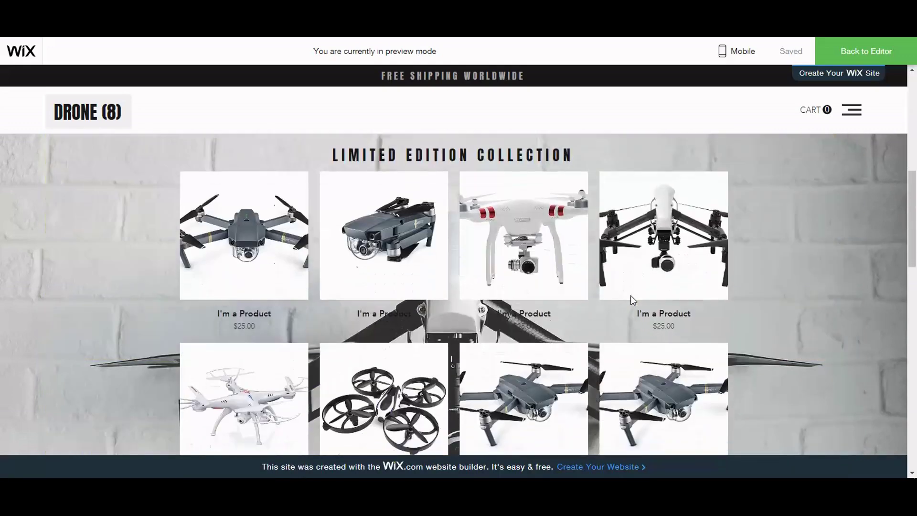
{"action": "scroll", "coordinate": [642, 312], "scroll_direction": "up", "scroll_amount": 4}
{"action": "scroll", "coordinate": [643, 315], "scroll_direction": "up", "scroll_amount": 2}
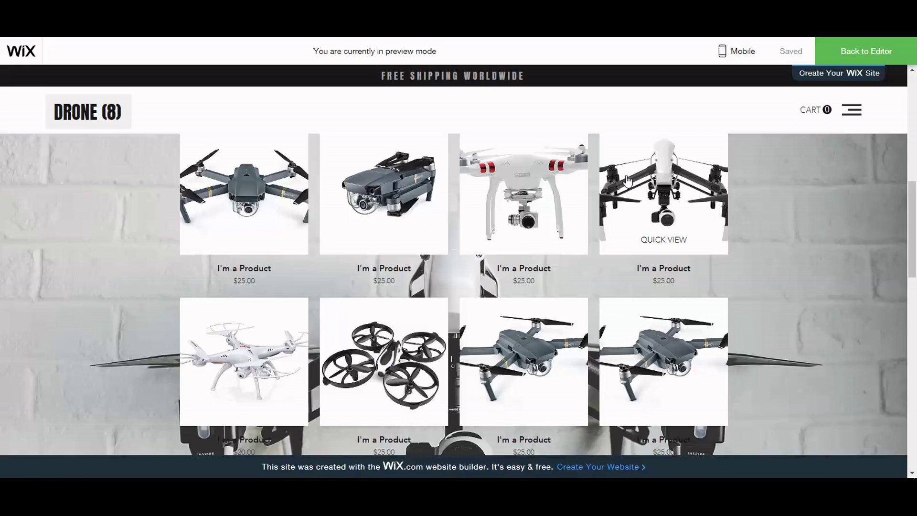
{"action": "scroll", "coordinate": [115, 328], "scroll_direction": "down", "scroll_amount": 3}
{"action": "scroll", "coordinate": [115, 327], "scroll_direction": "up", "scroll_amount": 10}
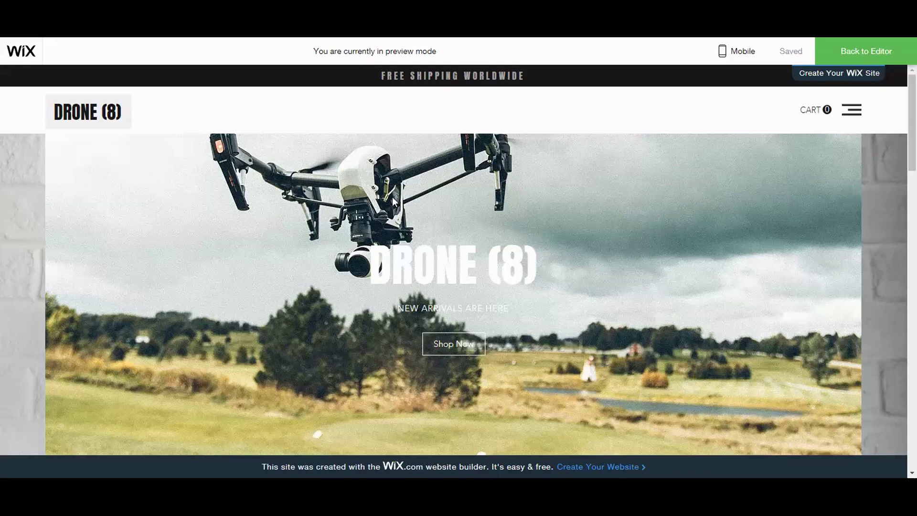
{"action": "key", "text": "ctrl+p"}
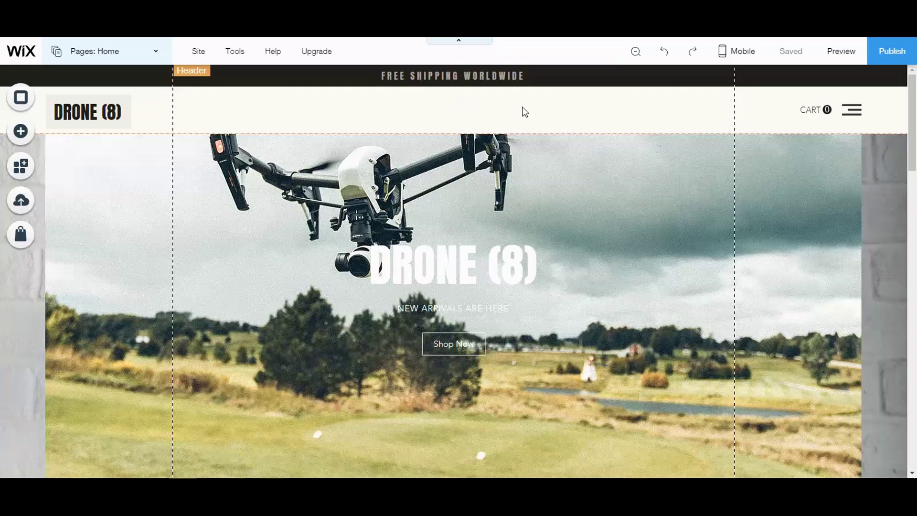
{"action": "mouse_move", "coordinate": [197, 53]}
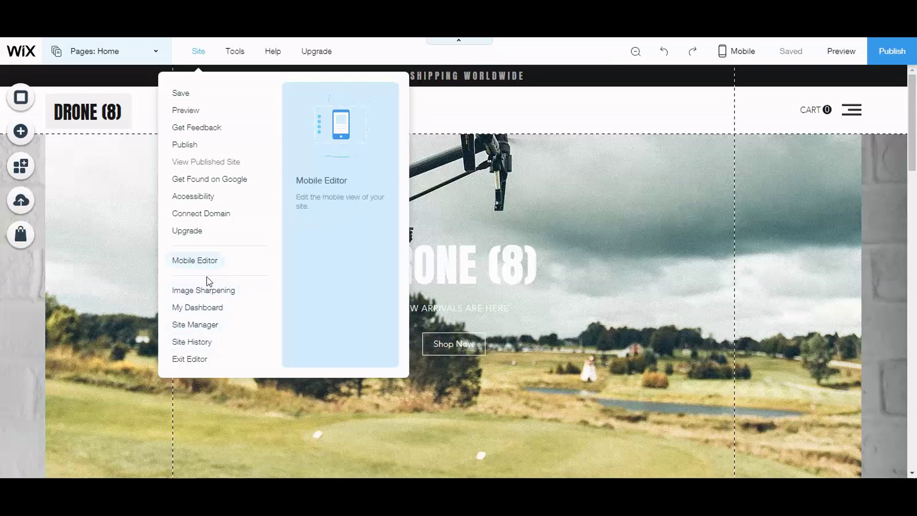
In Tools, turn off Gridlines, switch Rulers on and off again, and show then close the layout toolbar.
{"action": "mouse_move", "coordinate": [231, 57]}
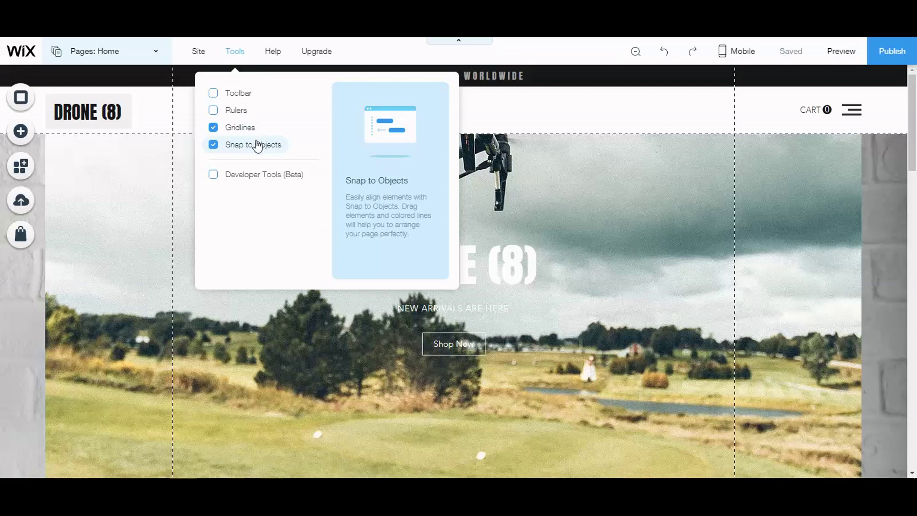
{"action": "left_click", "coordinate": [214, 129]}
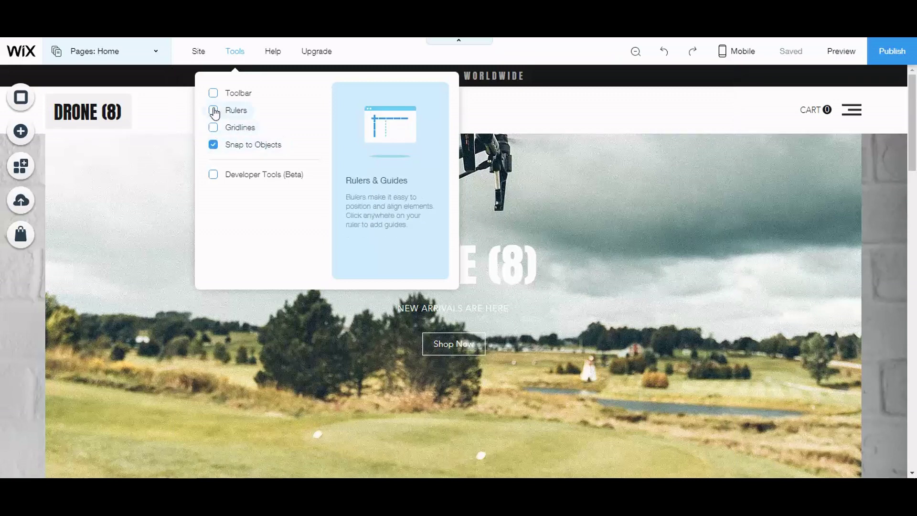
{"action": "left_click", "coordinate": [214, 111]}
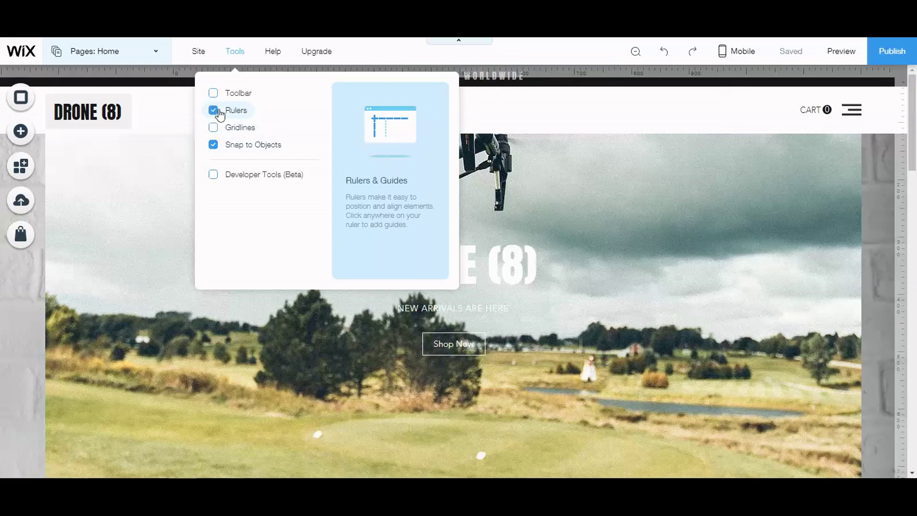
{"action": "left_click", "coordinate": [214, 110]}
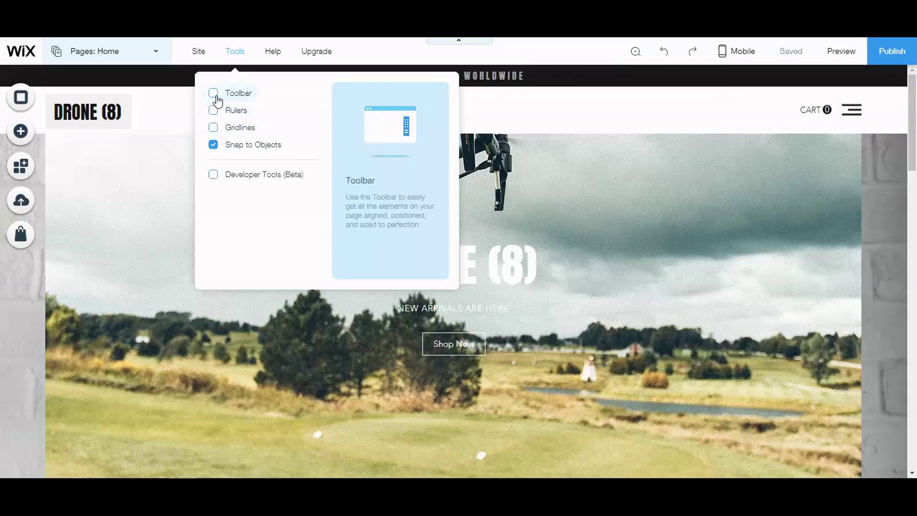
{"action": "left_click", "coordinate": [213, 92]}
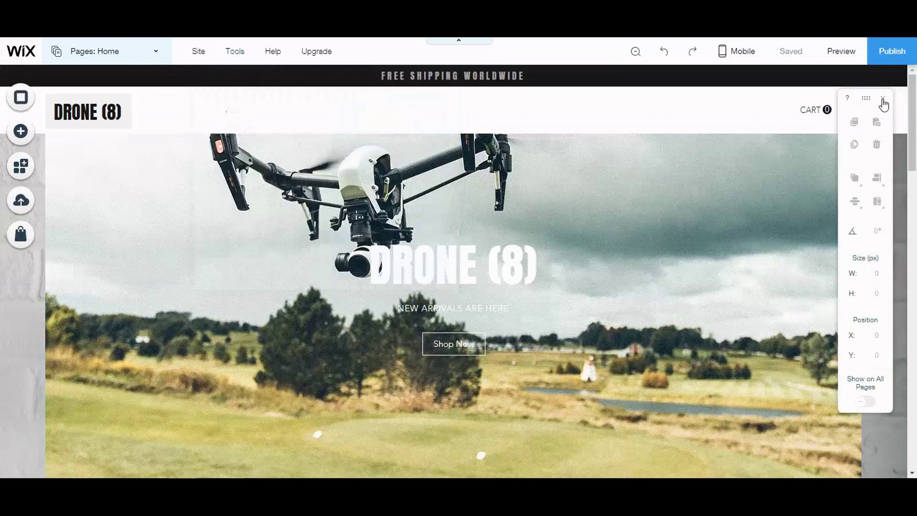
{"action": "left_click", "coordinate": [883, 99]}
{"action": "mouse_move", "coordinate": [279, 56]}
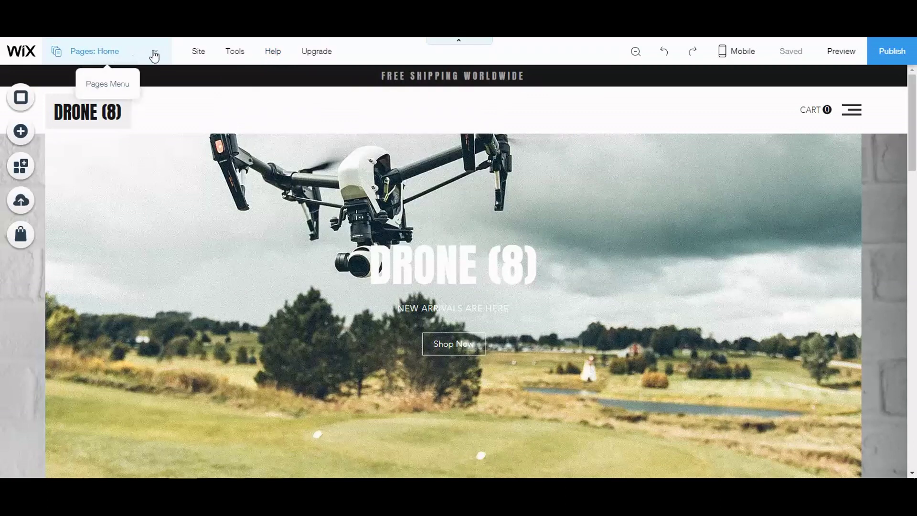
{"action": "left_click", "coordinate": [156, 56]}
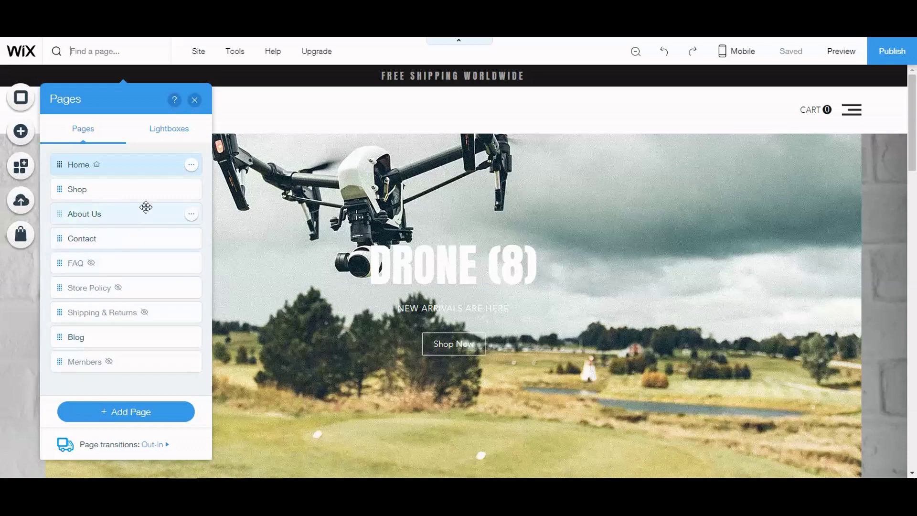
{"action": "left_click", "coordinate": [97, 194]}
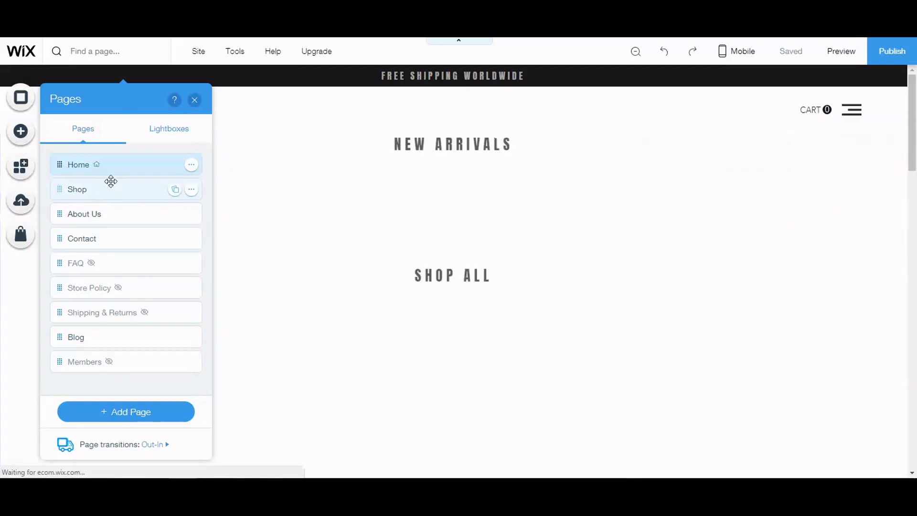
{"action": "left_click", "coordinate": [195, 100]}
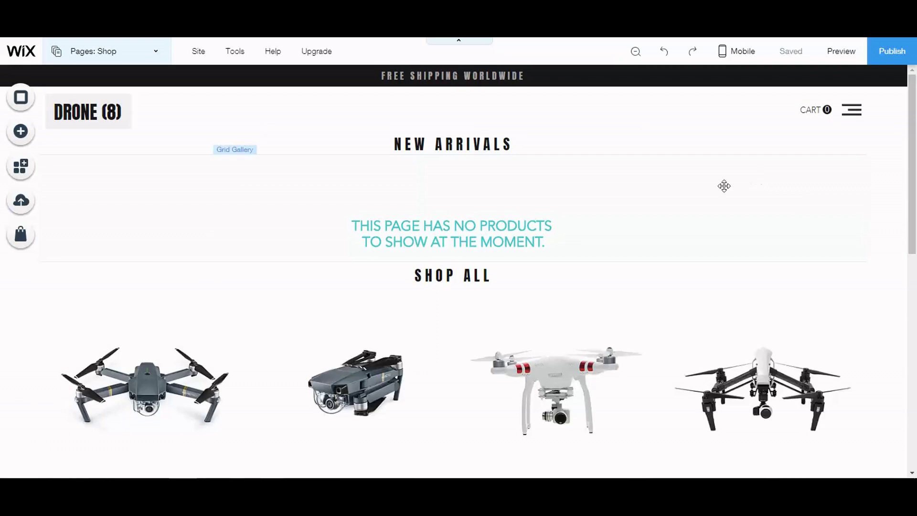
{"action": "scroll", "coordinate": [372, 330], "scroll_direction": "down", "scroll_amount": 5}
{"action": "scroll", "coordinate": [422, 322], "scroll_direction": "down", "scroll_amount": 2}
{"action": "scroll", "coordinate": [602, 314], "scroll_direction": "up", "scroll_amount": 5}
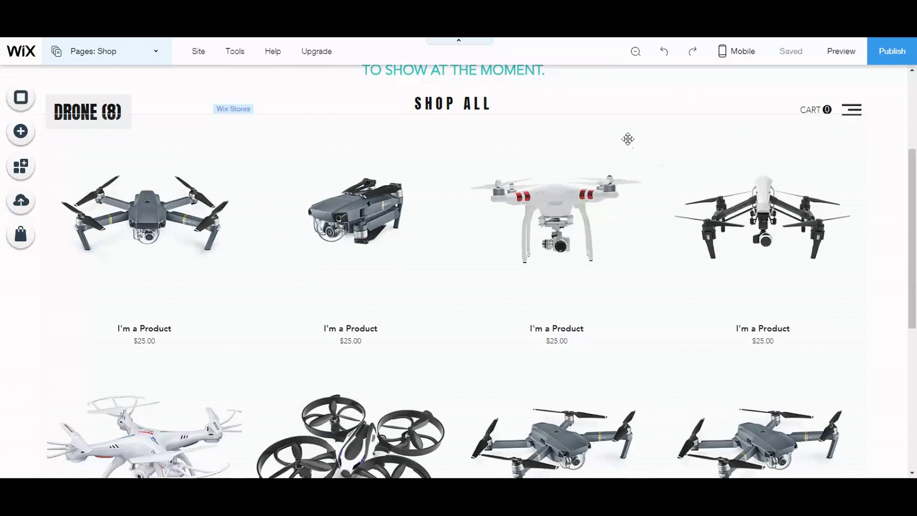
{"action": "left_click", "coordinate": [154, 57]}
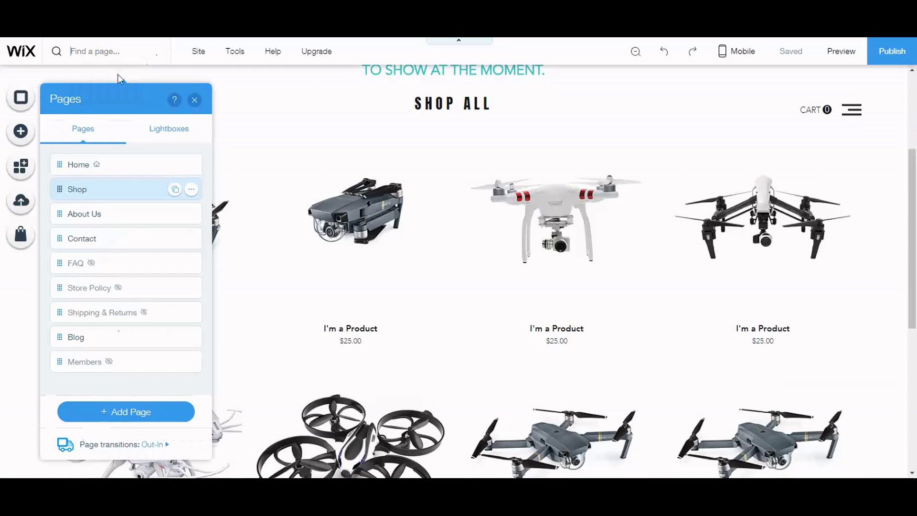
{"action": "left_click", "coordinate": [75, 163]}
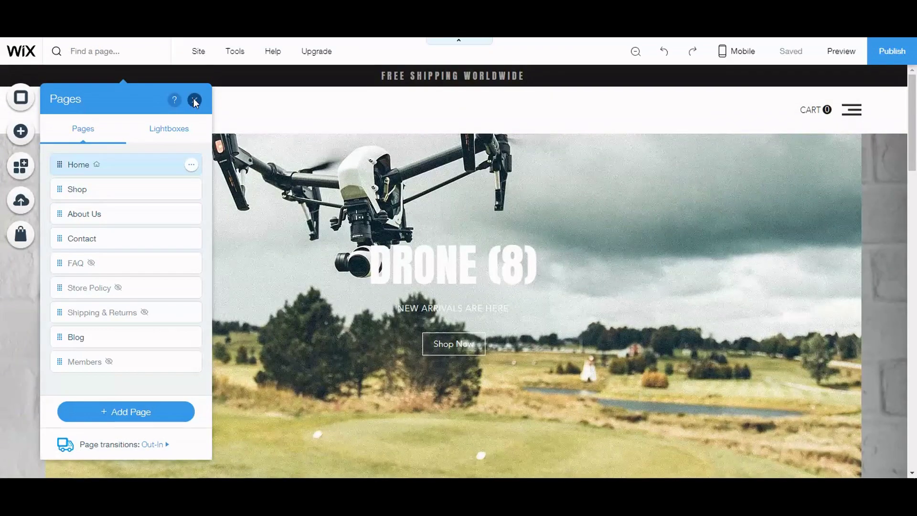
{"action": "left_click", "coordinate": [194, 100]}
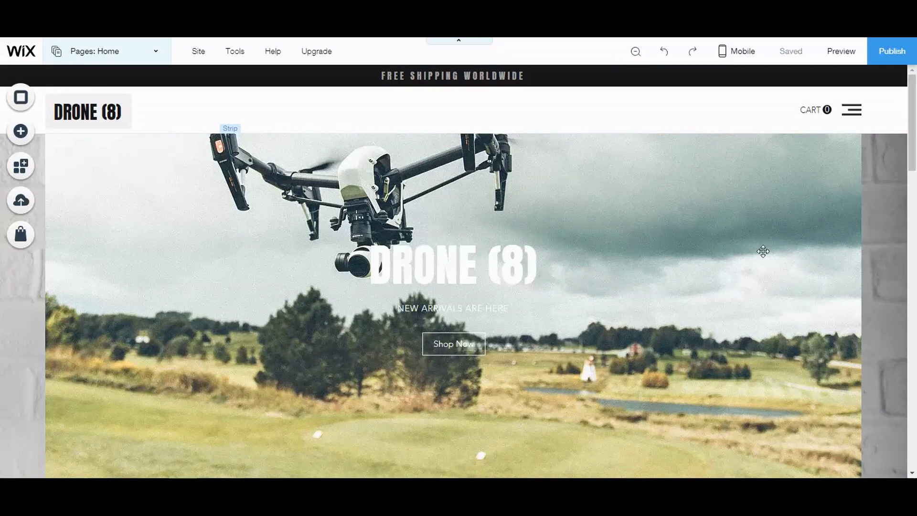
Scroll down and back up the home page, then select the hero image strip.
{"action": "scroll", "coordinate": [753, 258], "scroll_direction": "down", "scroll_amount": 2}
{"action": "scroll", "coordinate": [730, 266], "scroll_direction": "up", "scroll_amount": 2}
{"action": "scroll", "coordinate": [719, 262], "scroll_direction": "down", "scroll_amount": 7}
{"action": "scroll", "coordinate": [238, 285], "scroll_direction": "up", "scroll_amount": 6}
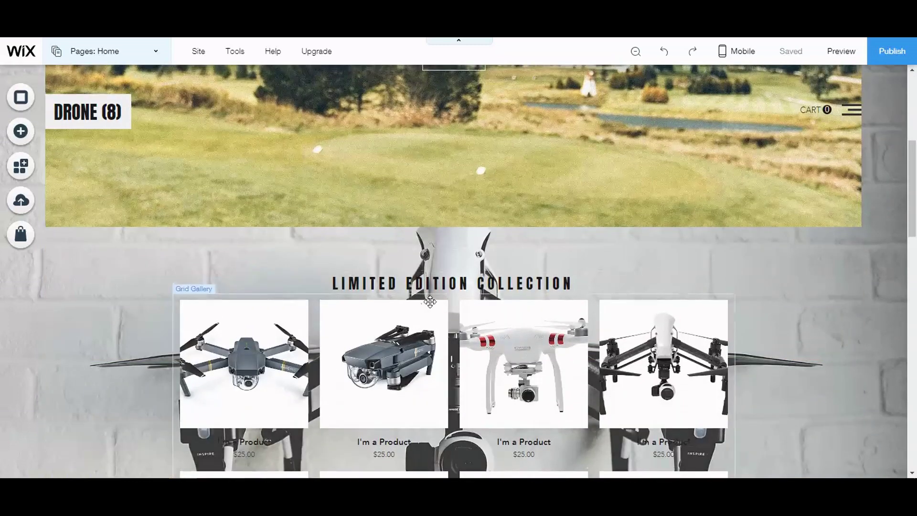
{"action": "scroll", "coordinate": [511, 252], "scroll_direction": "down", "scroll_amount": 2}
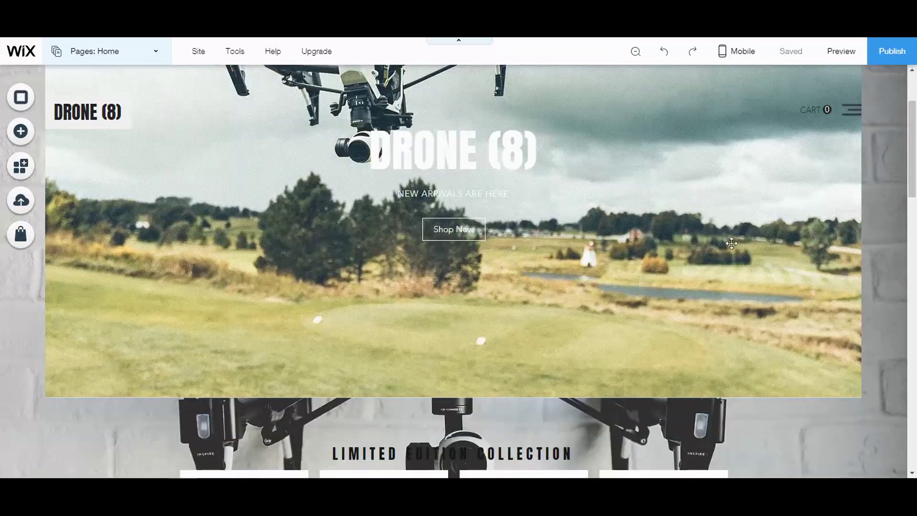
{"action": "scroll", "coordinate": [728, 264], "scroll_direction": "down", "scroll_amount": 7}
{"action": "scroll", "coordinate": [728, 264], "scroll_direction": "down", "scroll_amount": 3}
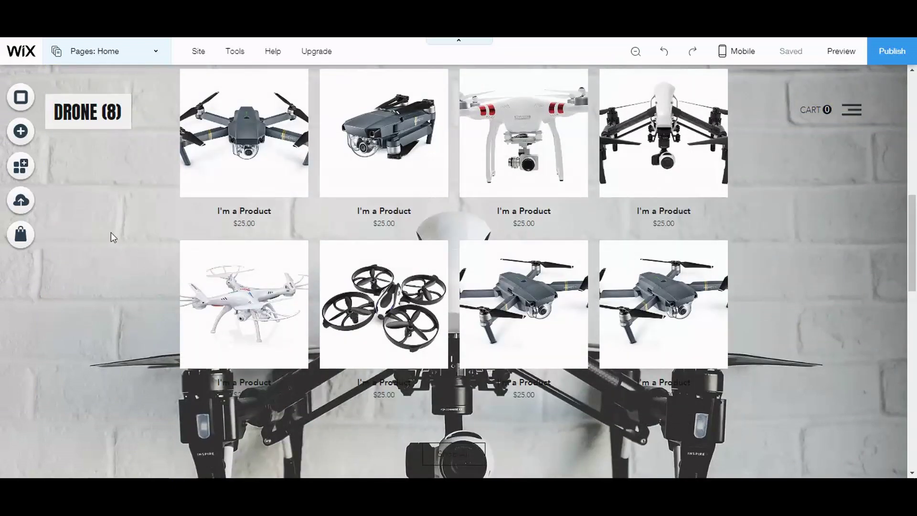
{"action": "mouse_move", "coordinate": [111, 233]}
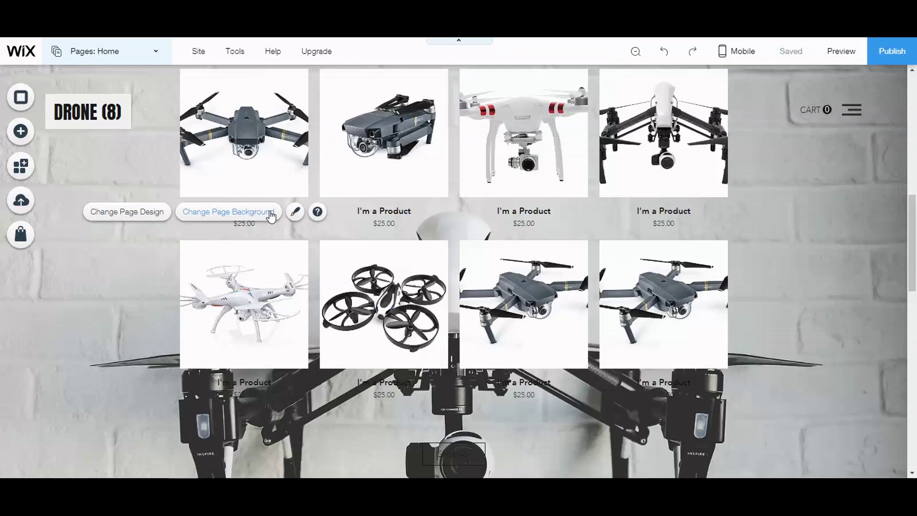
{"action": "scroll", "coordinate": [772, 266], "scroll_direction": "up", "scroll_amount": 8}
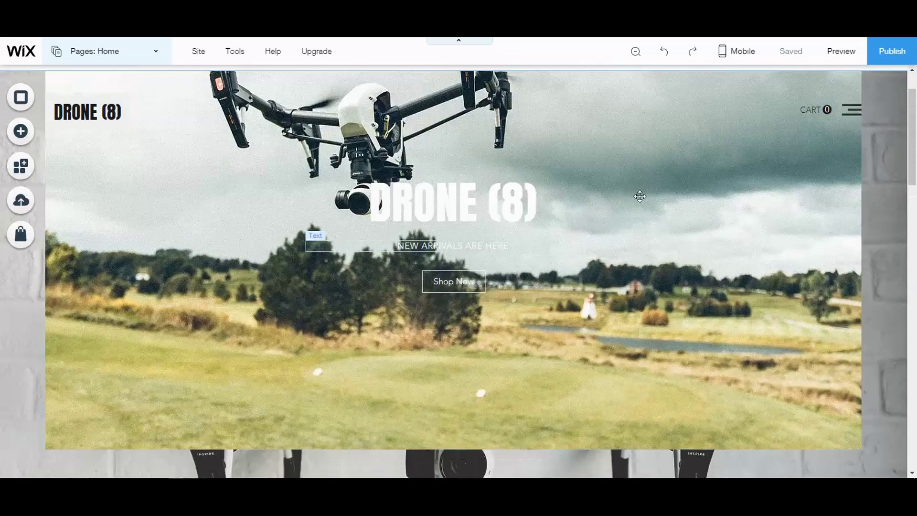
{"action": "scroll", "coordinate": [640, 197], "scroll_direction": "up", "scroll_amount": 2}
{"action": "left_click", "coordinate": [655, 194]}
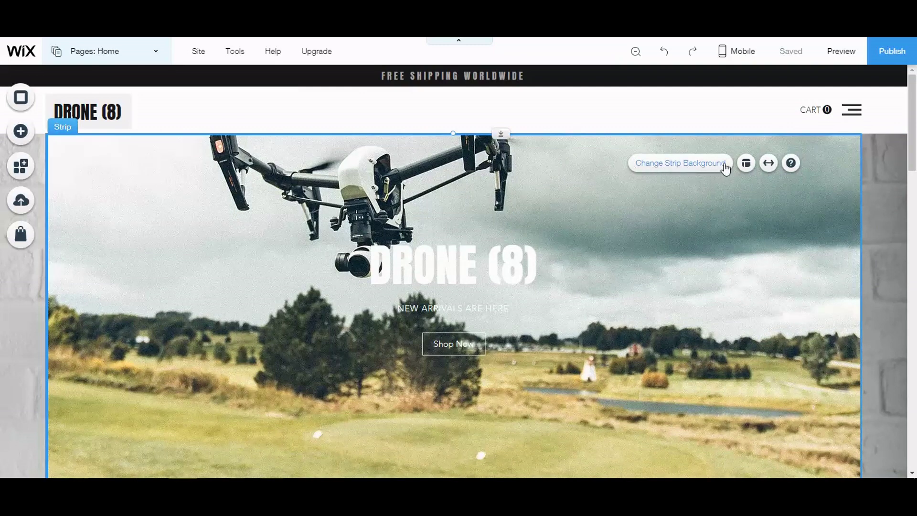
Select the Instagram photo feed, then scroll up to the drone grid and down to the subscribe form.
{"action": "scroll", "coordinate": [913, 182], "scroll_direction": "down", "scroll_amount": 2}
{"action": "left_click_drag", "start_coordinate": [914, 189], "coordinate": [914, 366]}
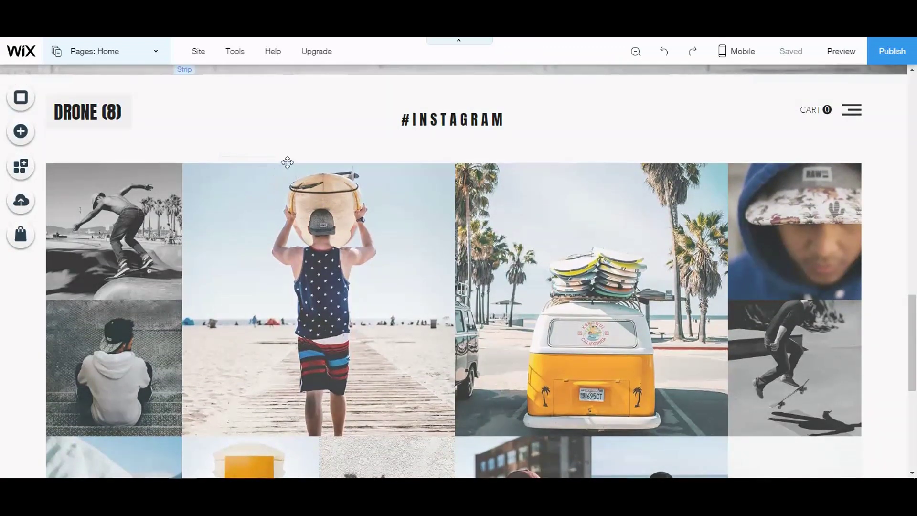
{"action": "left_click", "coordinate": [251, 165]}
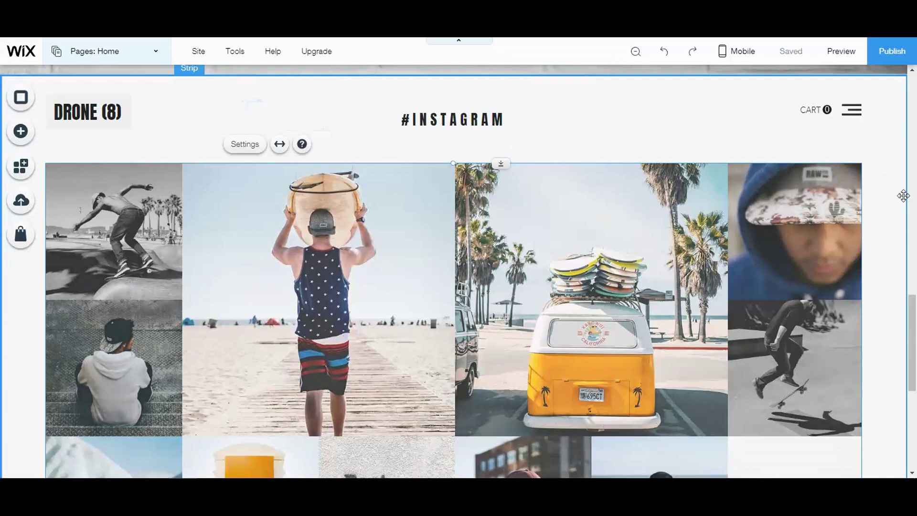
{"action": "scroll", "coordinate": [829, 164], "scroll_direction": "up", "scroll_amount": 7}
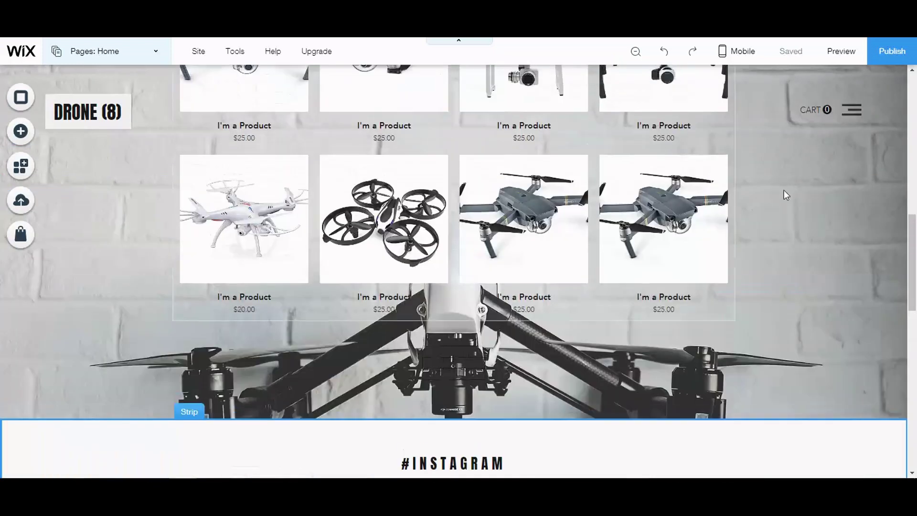
{"action": "scroll", "coordinate": [165, 161], "scroll_direction": "up", "scroll_amount": 4}
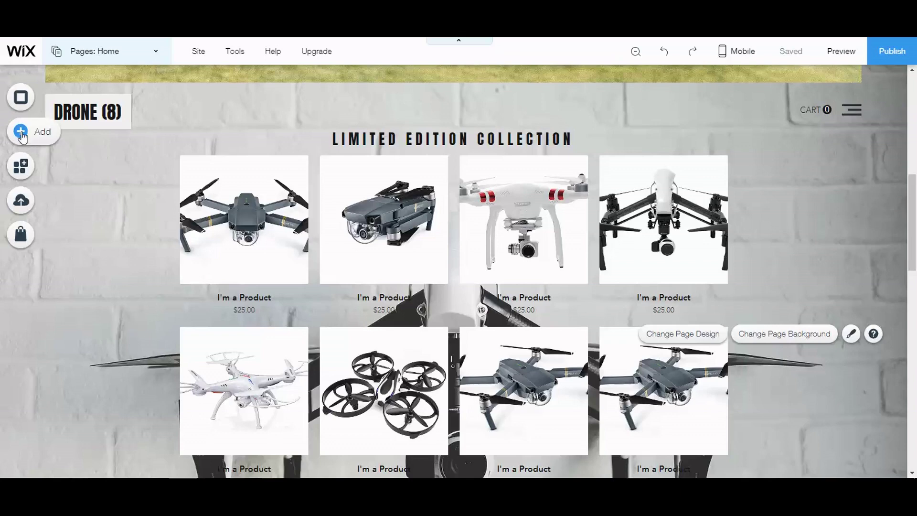
{"action": "scroll", "coordinate": [439, 274], "scroll_direction": "down", "scroll_amount": 10}
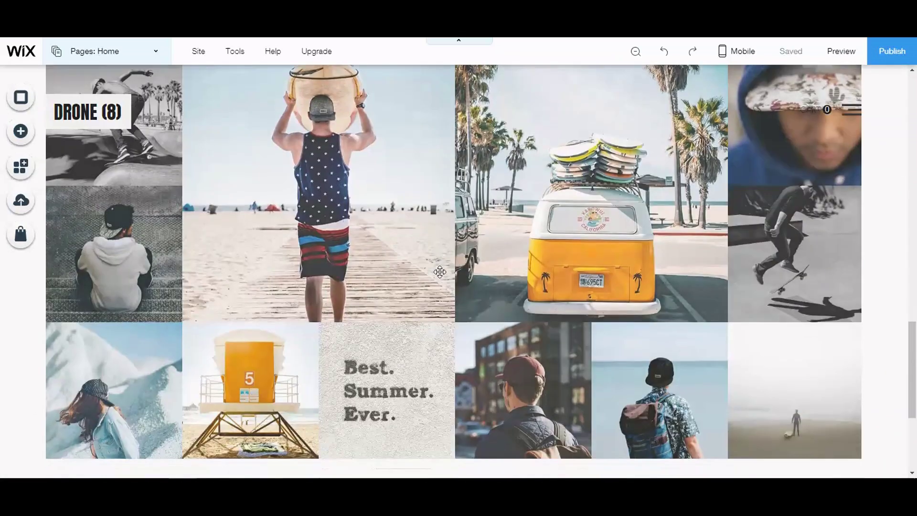
{"action": "scroll", "coordinate": [439, 273], "scroll_direction": "down", "scroll_amount": 5}
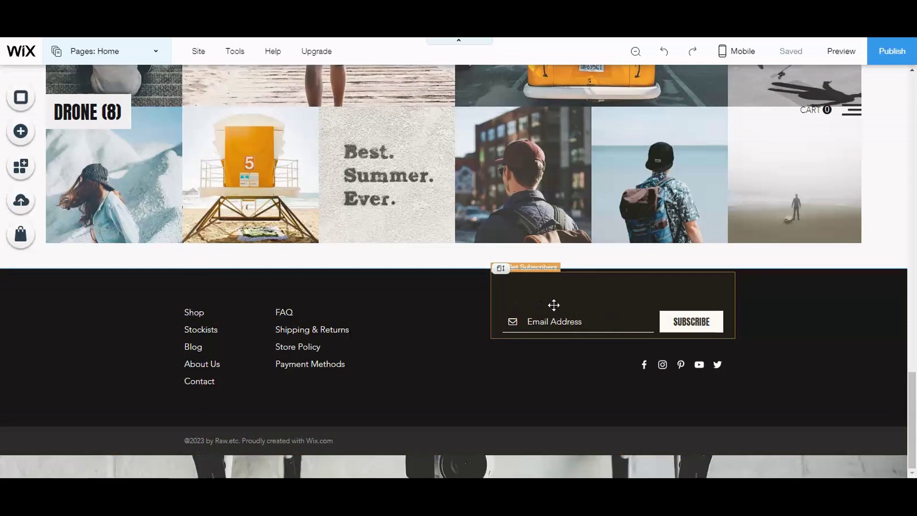
{"action": "left_click", "coordinate": [535, 280]}
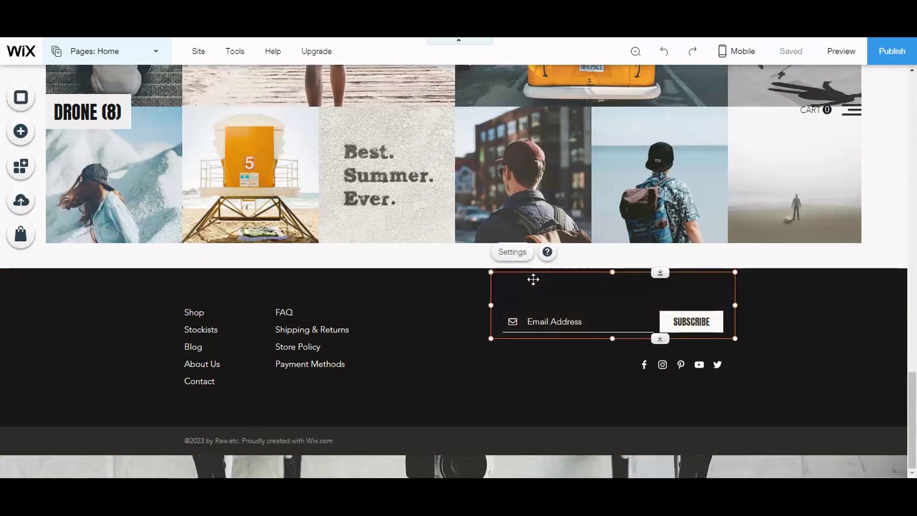
{"action": "left_click", "coordinate": [512, 252]}
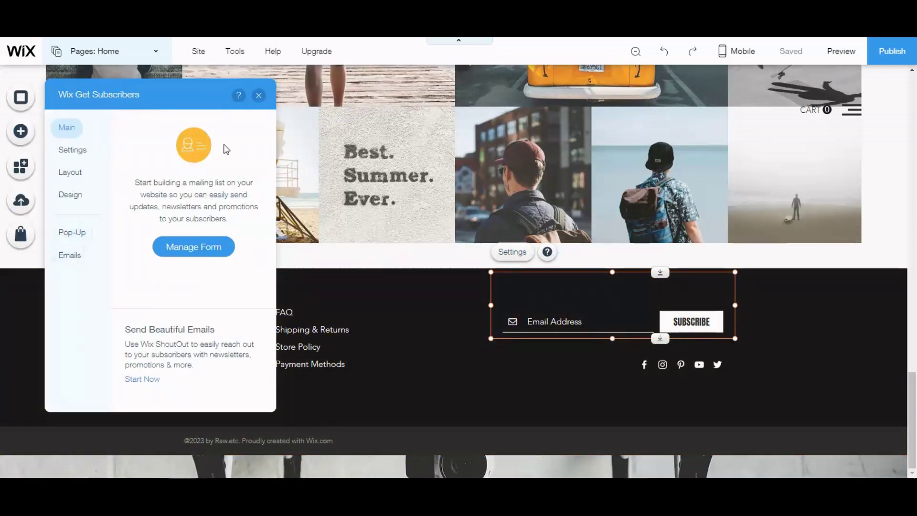
{"action": "left_click", "coordinate": [258, 95]}
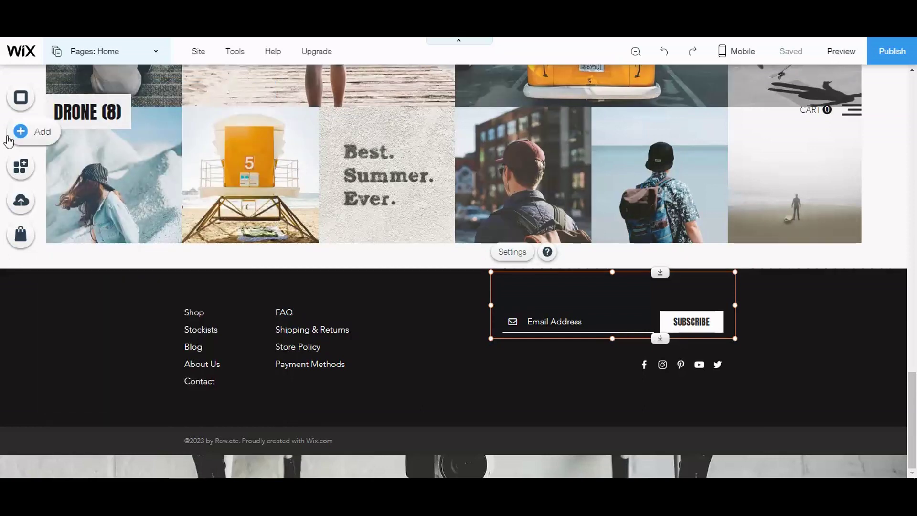
Browse the Lightbox templates in the Add panel without adding any, then bring up My Store options.
{"action": "left_click", "coordinate": [21, 133]}
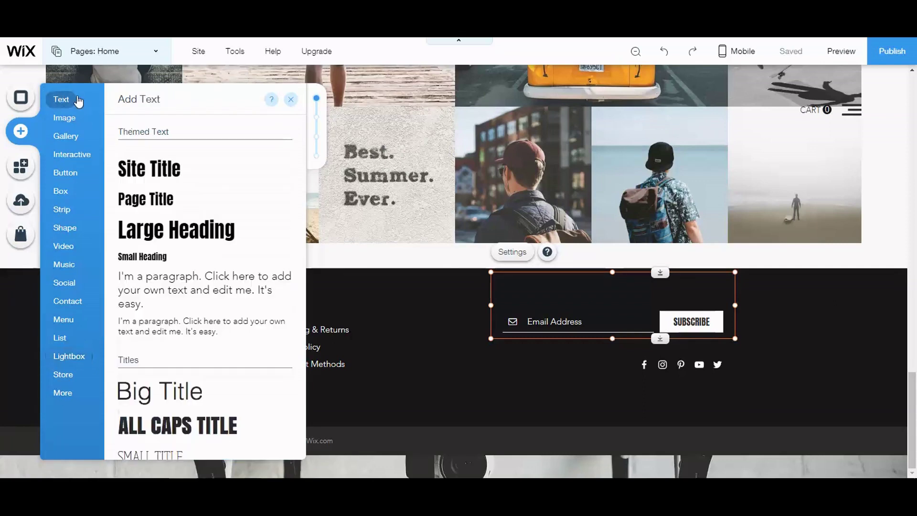
{"action": "mouse_move", "coordinate": [65, 160]}
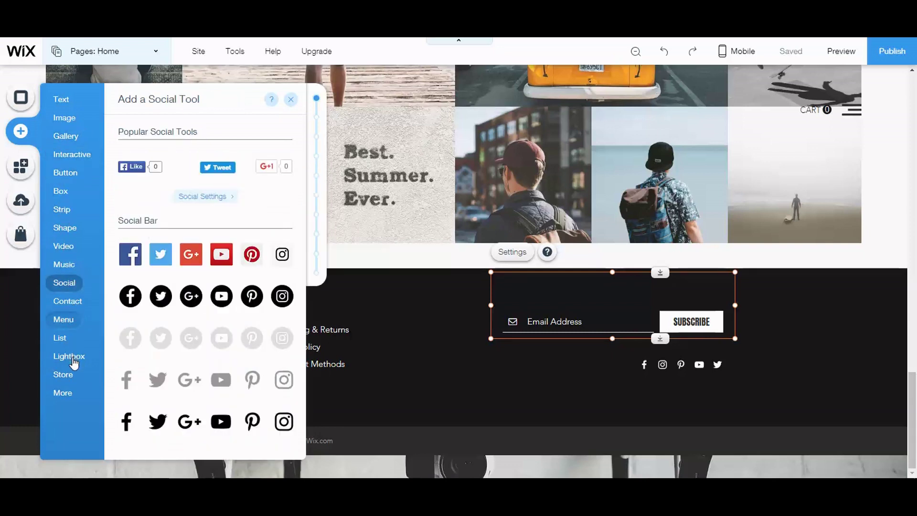
{"action": "mouse_move", "coordinate": [73, 359]}
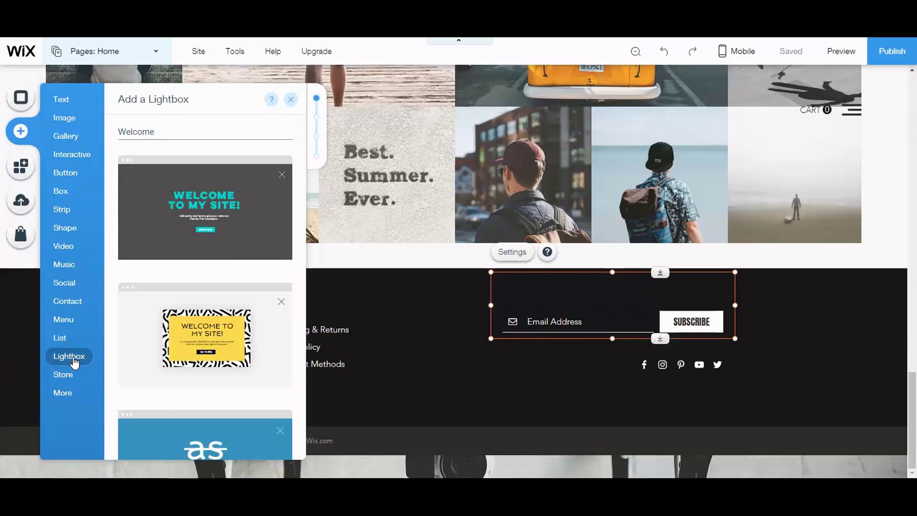
{"action": "scroll", "coordinate": [217, 329], "scroll_direction": "down", "scroll_amount": 10}
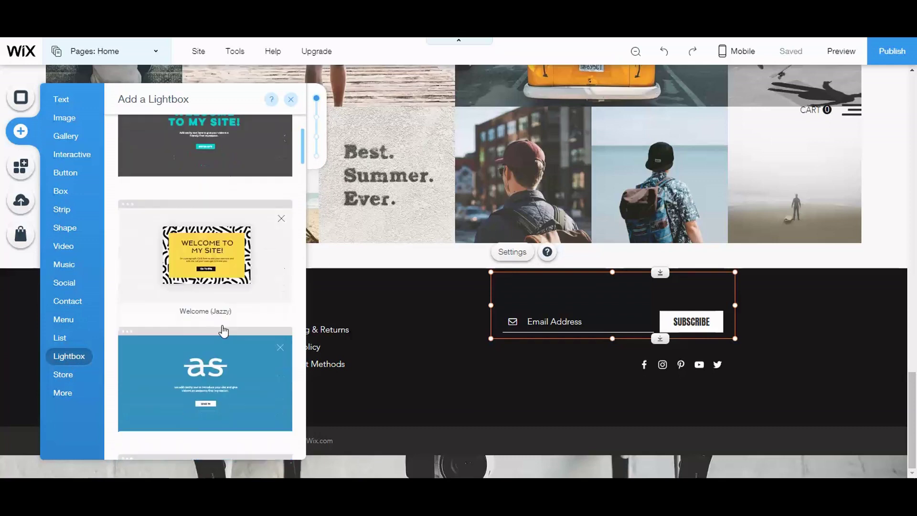
{"action": "scroll", "coordinate": [215, 329], "scroll_direction": "down", "scroll_amount": 15}
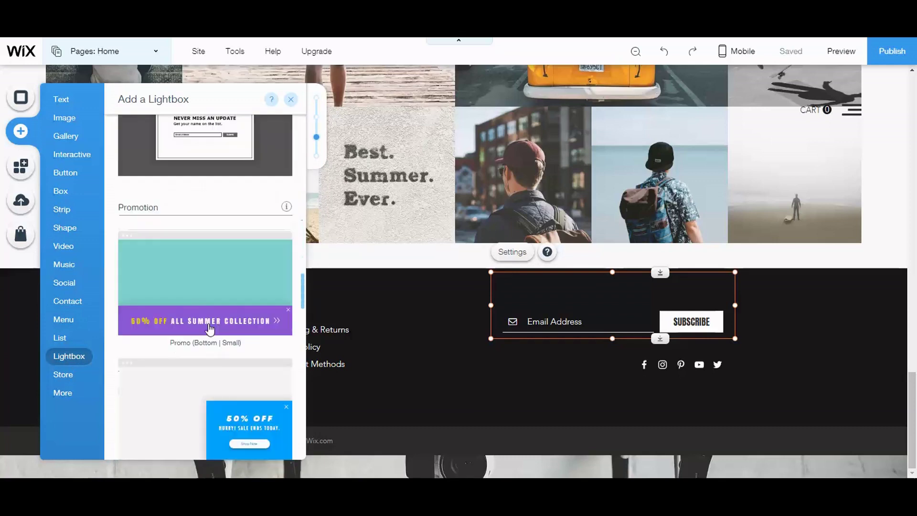
{"action": "scroll", "coordinate": [206, 325], "scroll_direction": "up", "scroll_amount": 10}
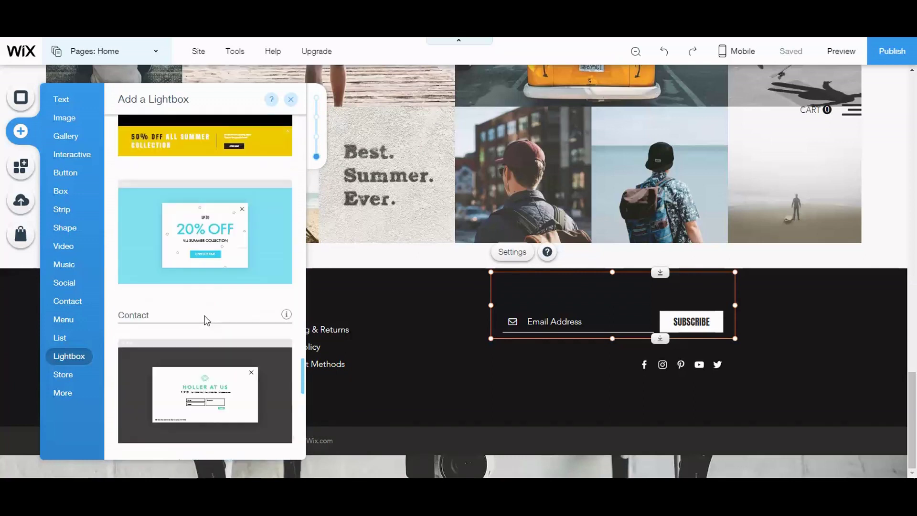
{"action": "left_click", "coordinate": [289, 101]}
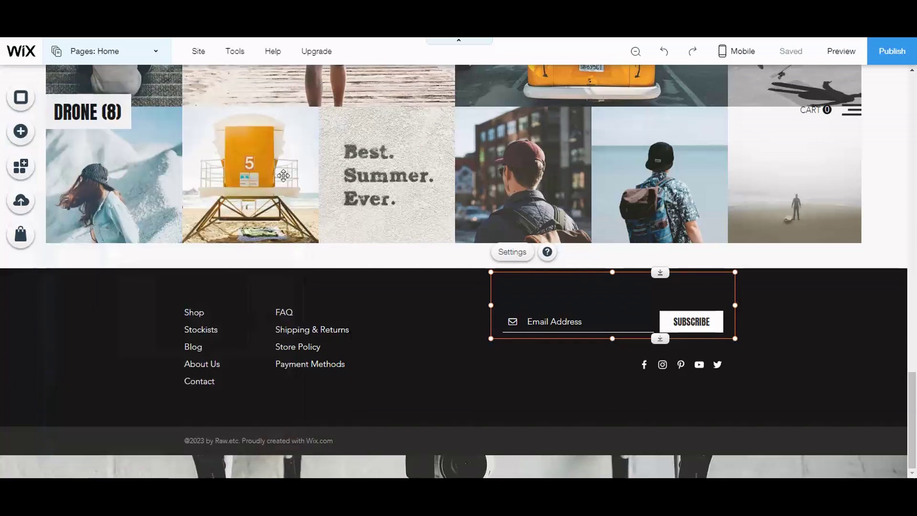
{"action": "left_click", "coordinate": [21, 235]}
Open the Wix Stores dashboard via Manage Your Store and scroll its Home page to Business Tips.
{"action": "left_click", "coordinate": [266, 275]}
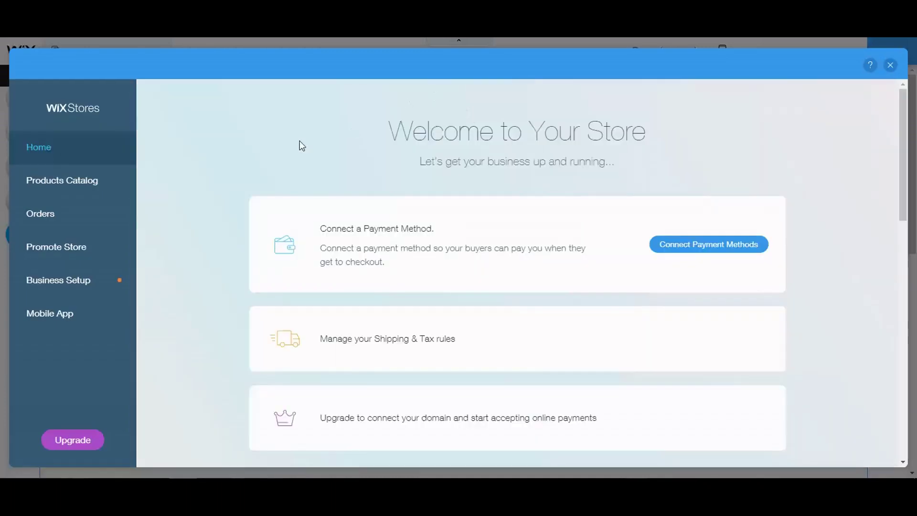
{"action": "scroll", "coordinate": [201, 186], "scroll_direction": "down", "scroll_amount": 2}
{"action": "scroll", "coordinate": [201, 186], "scroll_direction": "up", "scroll_amount": 1}
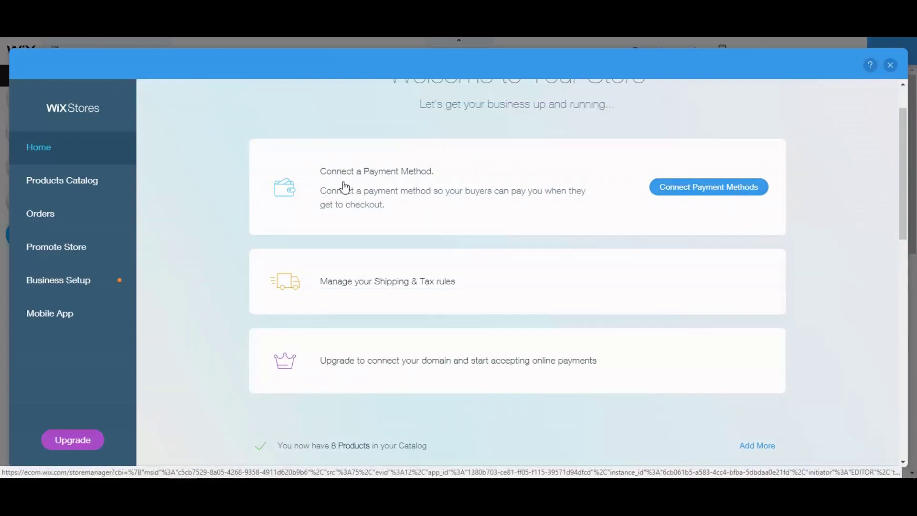
{"action": "scroll", "coordinate": [397, 205], "scroll_direction": "down", "scroll_amount": 2}
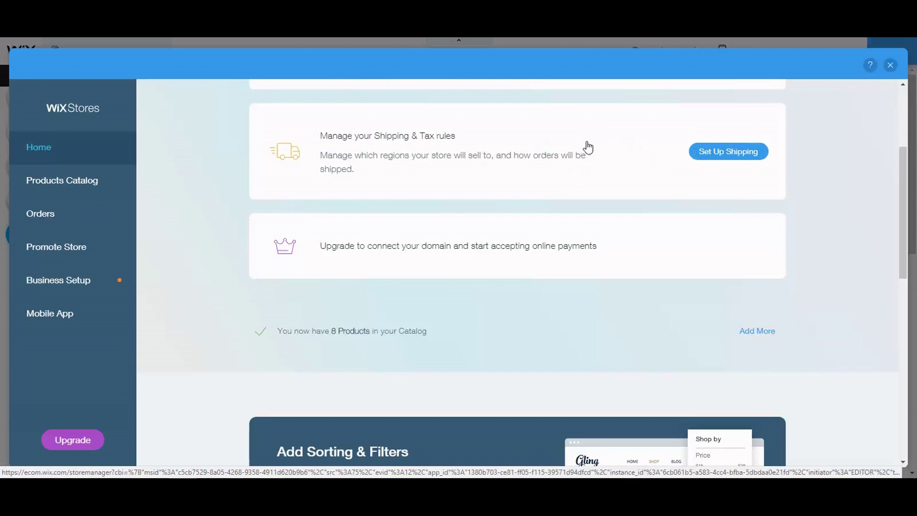
{"action": "scroll", "coordinate": [231, 221], "scroll_direction": "down", "scroll_amount": 5}
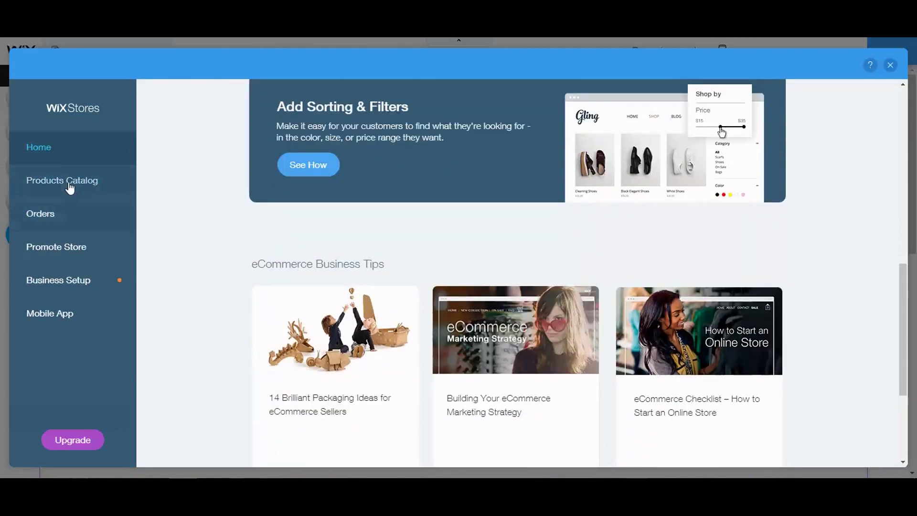
Open the Products catalog and scroll through the 8 drone products.
{"action": "left_click", "coordinate": [70, 186]}
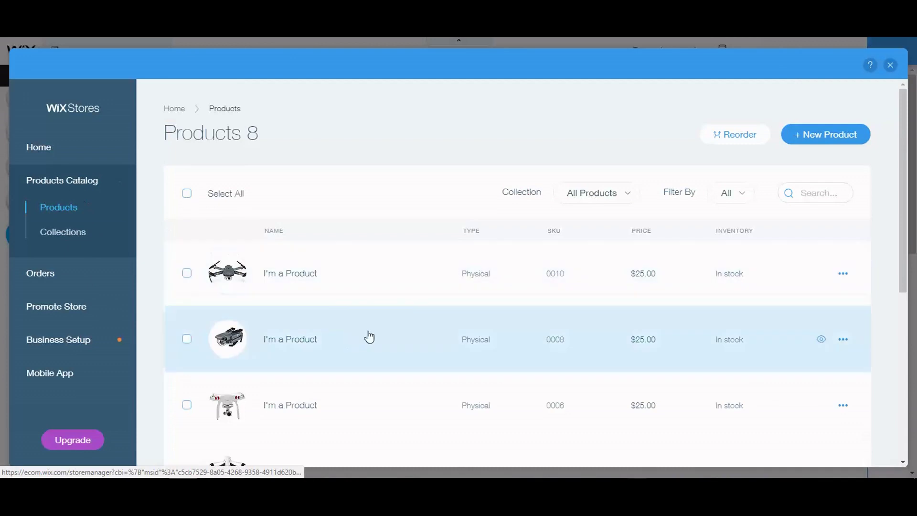
{"action": "scroll", "coordinate": [429, 298], "scroll_direction": "down", "scroll_amount": 1}
{"action": "scroll", "coordinate": [429, 298], "scroll_direction": "down", "scroll_amount": 2}
{"action": "scroll", "coordinate": [432, 292], "scroll_direction": "up", "scroll_amount": 3}
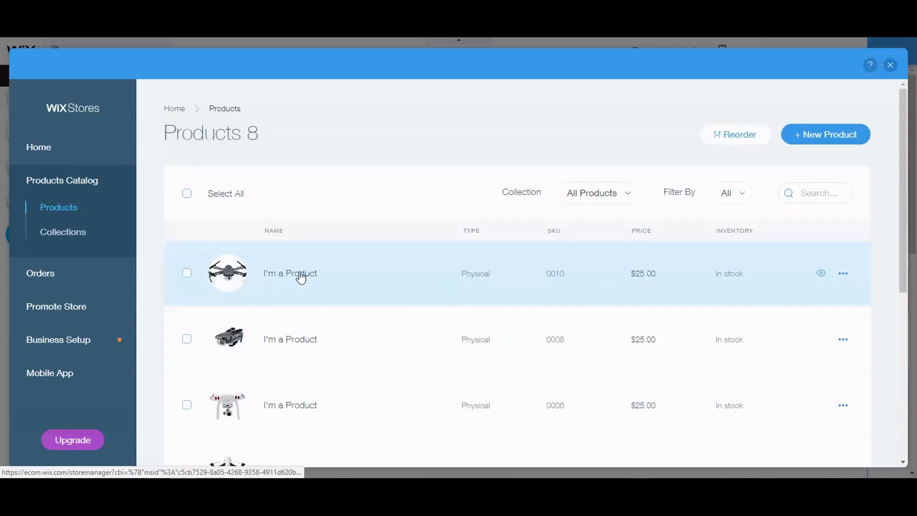
Open the first drone product, review its details, and close it back to the Products list.
{"action": "left_click", "coordinate": [230, 275]}
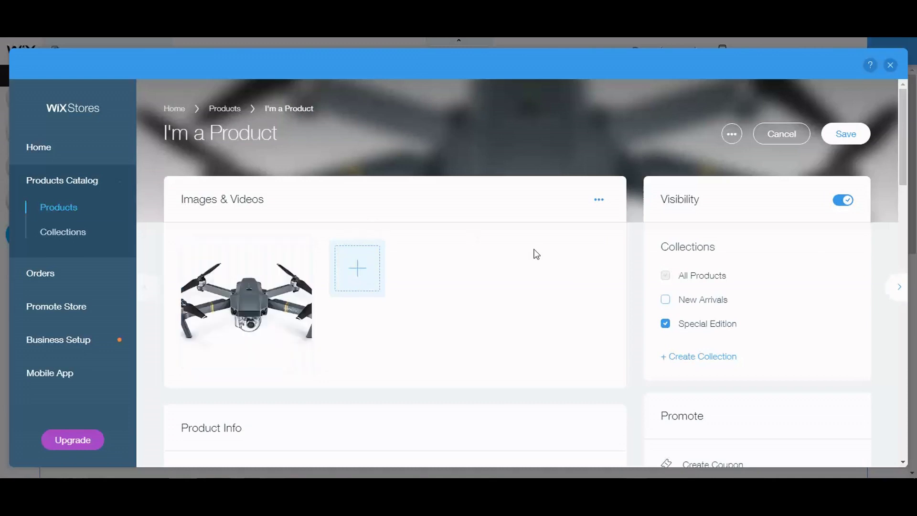
{"action": "scroll", "coordinate": [501, 250], "scroll_direction": "down", "scroll_amount": 7}
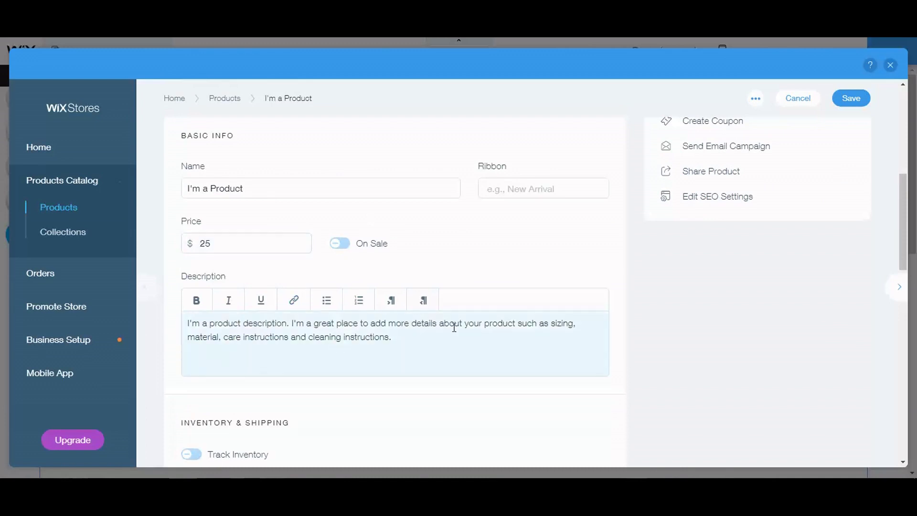
{"action": "scroll", "coordinate": [778, 279], "scroll_direction": "up", "scroll_amount": 4}
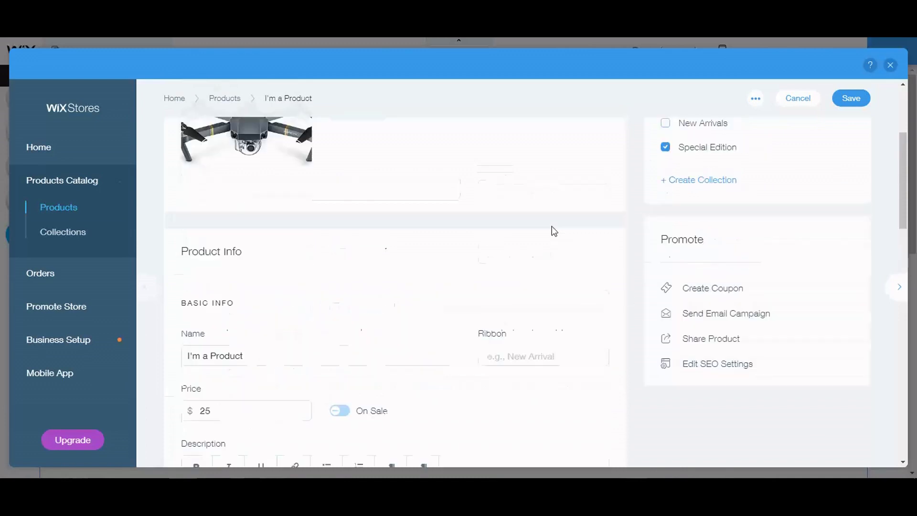
{"action": "scroll", "coordinate": [669, 335], "scroll_direction": "up", "scroll_amount": 2}
{"action": "scroll", "coordinate": [659, 324], "scroll_direction": "down", "scroll_amount": 2}
{"action": "scroll", "coordinate": [826, 271], "scroll_direction": "up", "scroll_amount": 2}
{"action": "scroll", "coordinate": [821, 276], "scroll_direction": "up", "scroll_amount": 3}
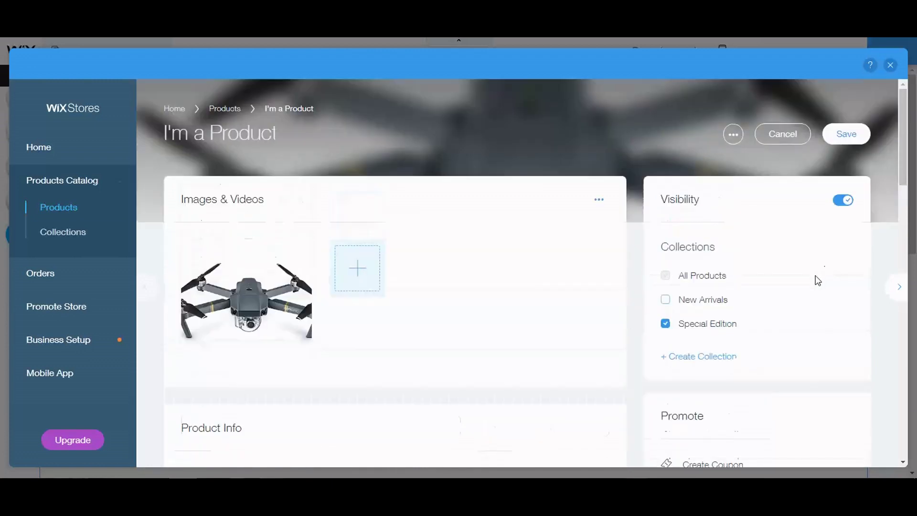
{"action": "scroll", "coordinate": [804, 276], "scroll_direction": "down", "scroll_amount": 3}
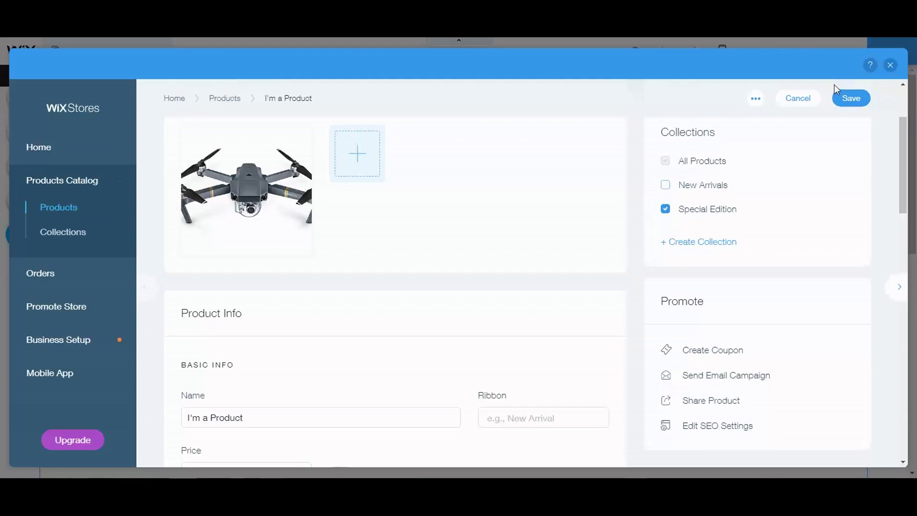
{"action": "left_click", "coordinate": [809, 101]}
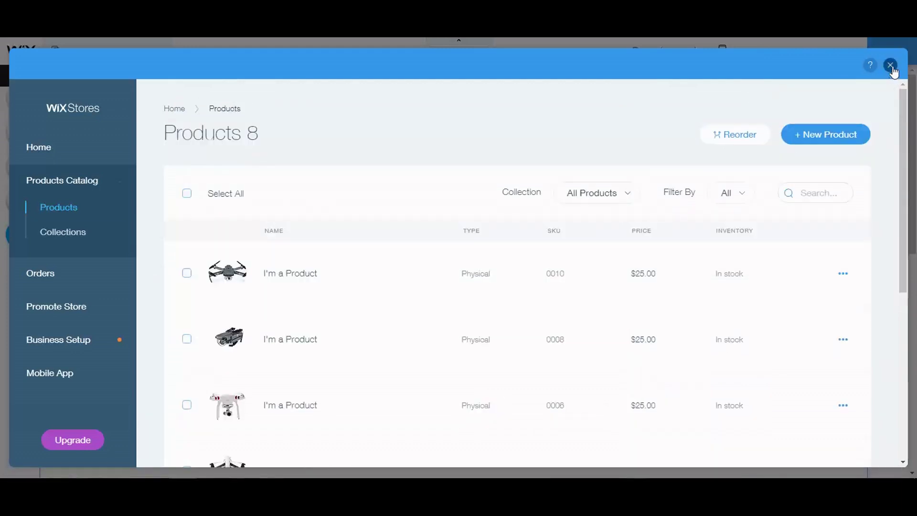
Close the store dashboard, reopen it through Manage Your Store, and go to the Orders page.
{"action": "left_click", "coordinate": [892, 67]}
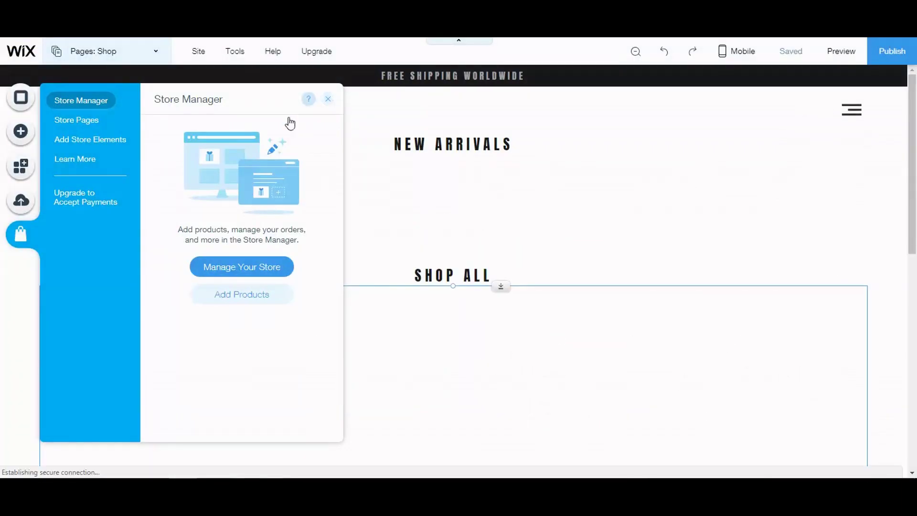
{"action": "left_click", "coordinate": [239, 269]}
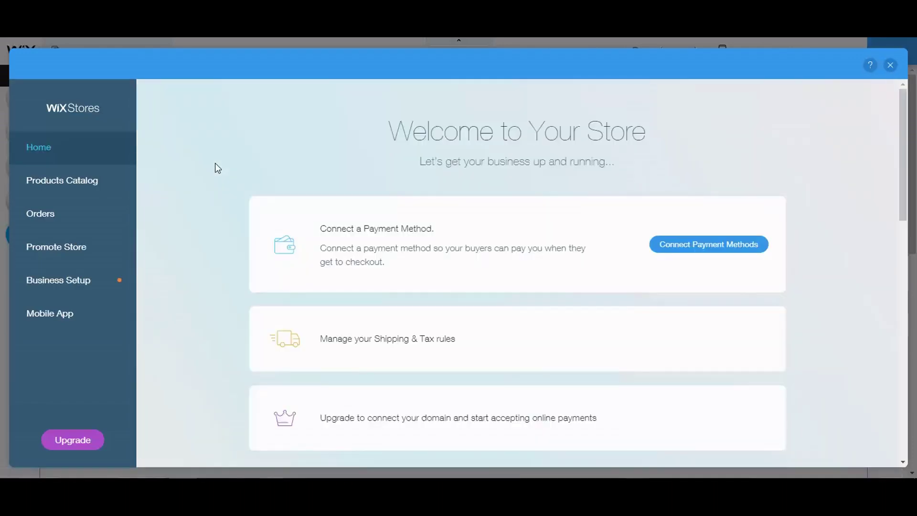
{"action": "left_click", "coordinate": [38, 223]}
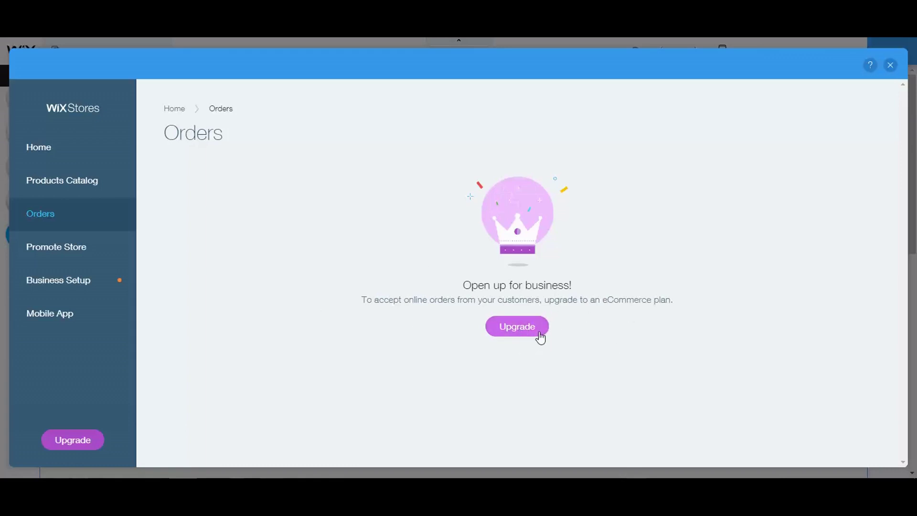
Go from Coupons to the Email Marketing page and scroll through its ShoutOut campaign options.
{"action": "left_click", "coordinate": [61, 249]}
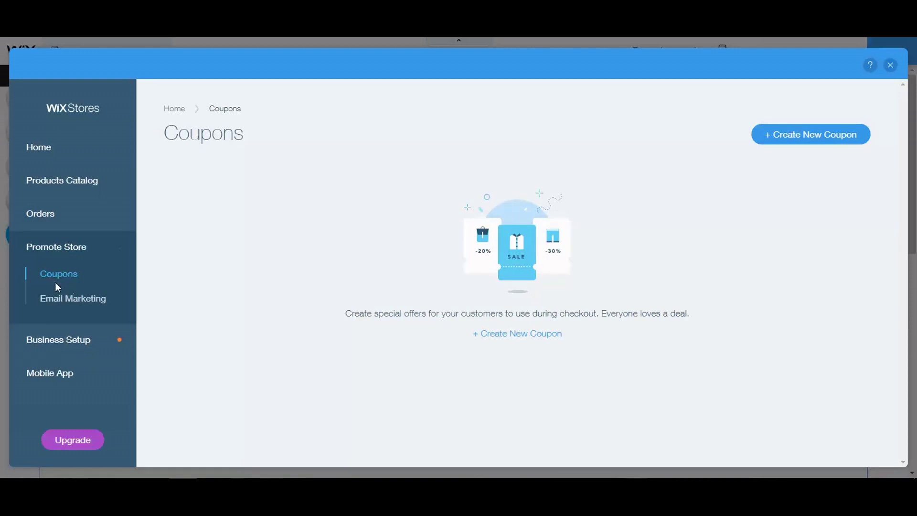
{"action": "left_click", "coordinate": [49, 306]}
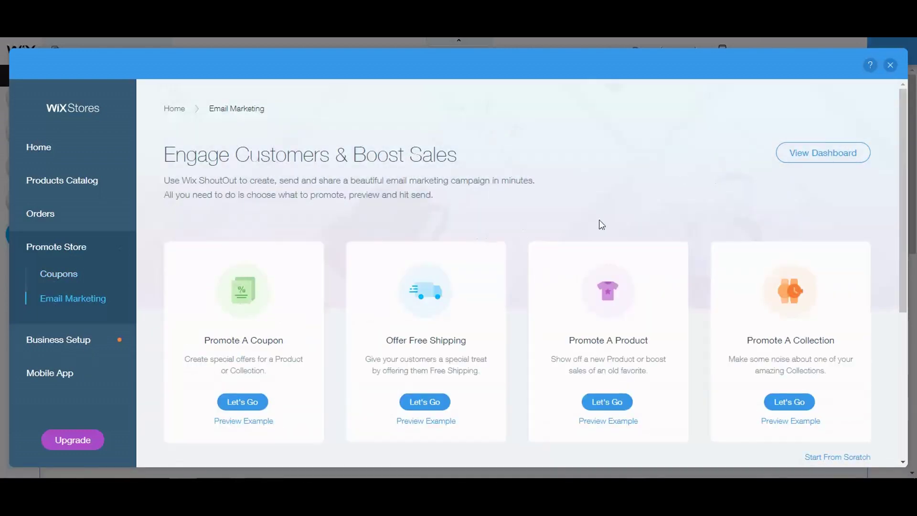
{"action": "scroll", "coordinate": [555, 249], "scroll_direction": "down", "scroll_amount": 5}
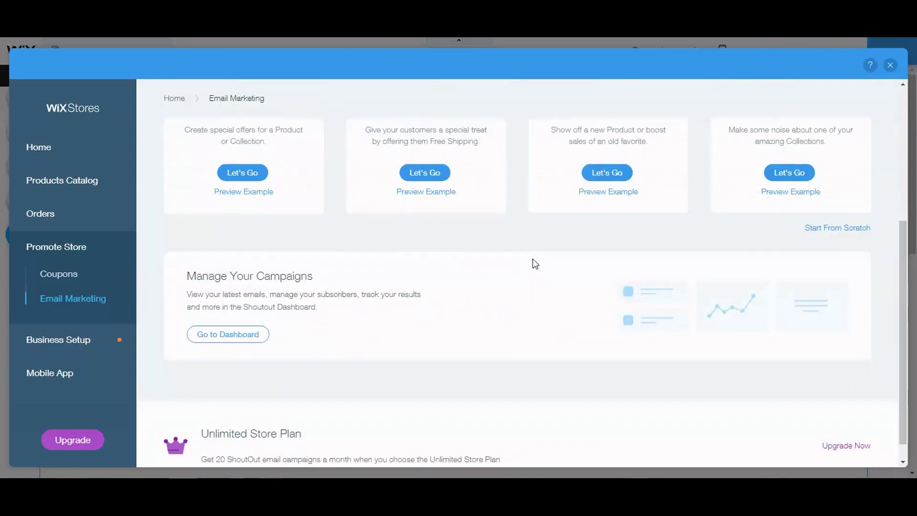
{"action": "scroll", "coordinate": [528, 271], "scroll_direction": "up", "scroll_amount": 5}
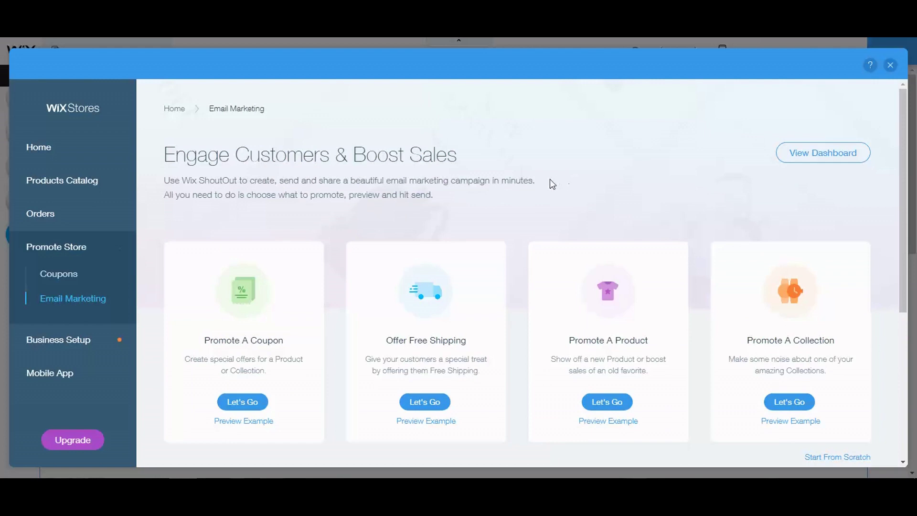
Open Business Info under Business Setup, then the Upgrade page listing the premium store plans.
{"action": "left_click", "coordinate": [63, 340]}
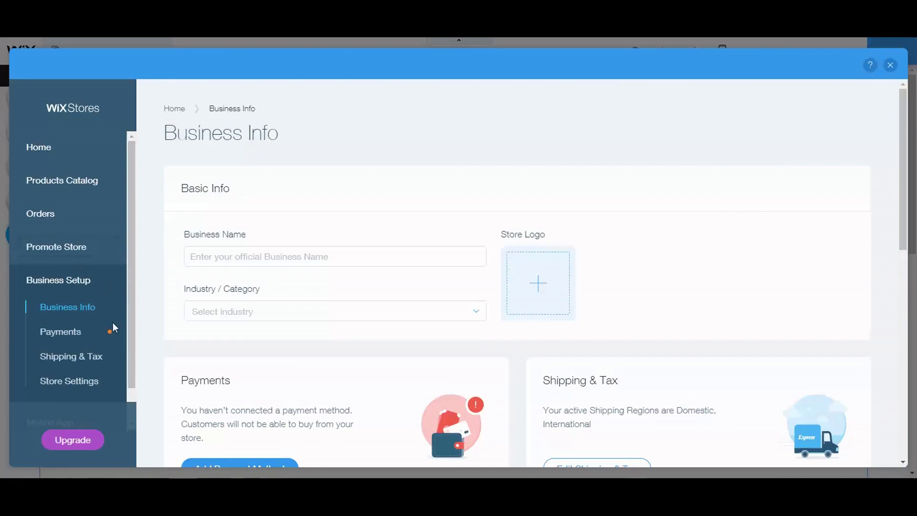
{"action": "scroll", "coordinate": [86, 337], "scroll_direction": "down", "scroll_amount": 1}
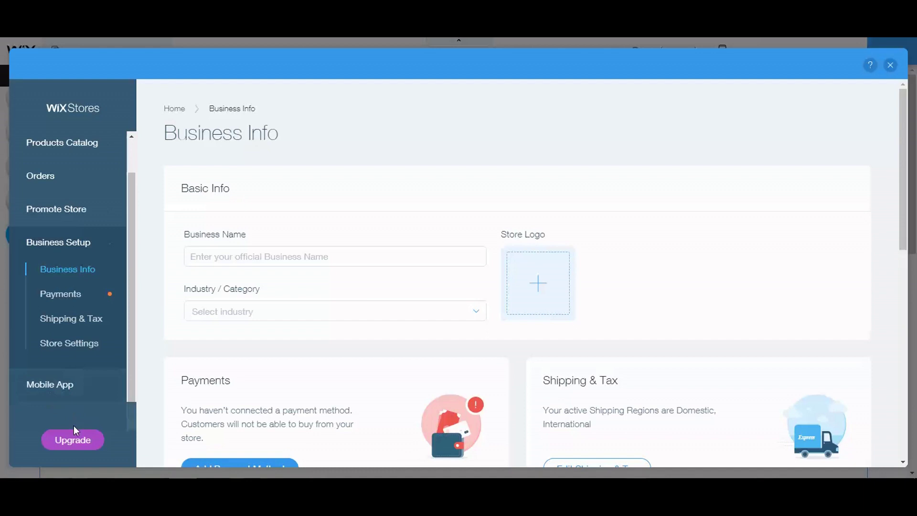
{"action": "left_click", "coordinate": [71, 442]}
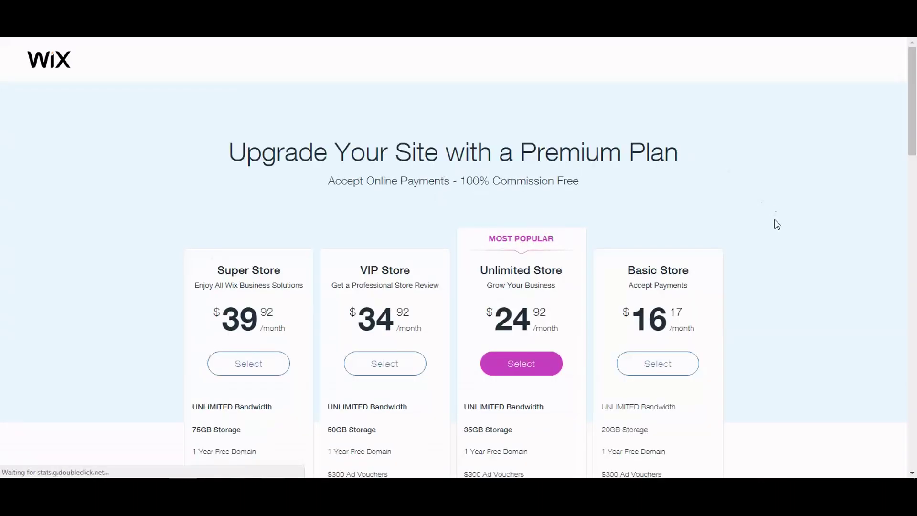
Select the Unlimited Store plan, then go Back to Business Info without subscribing.
{"action": "scroll", "coordinate": [803, 216], "scroll_direction": "down", "scroll_amount": 1}
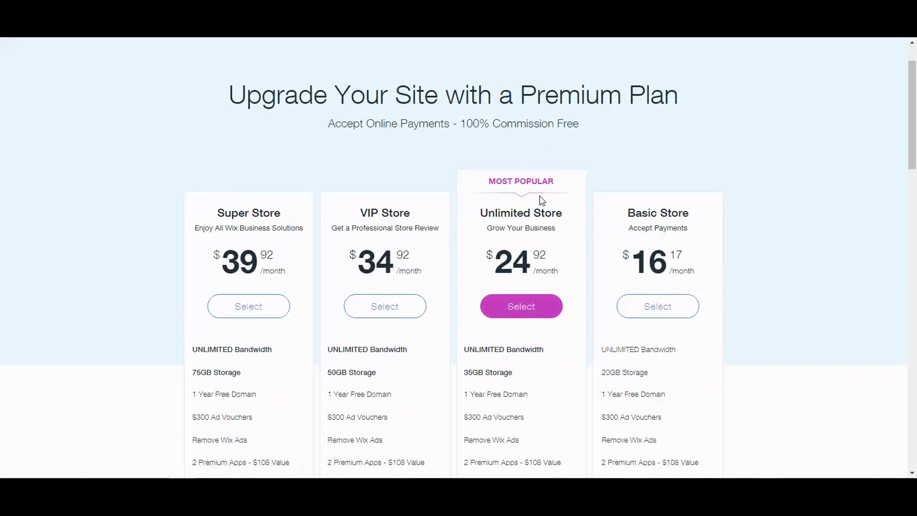
{"action": "scroll", "coordinate": [541, 199], "scroll_direction": "down", "scroll_amount": 2}
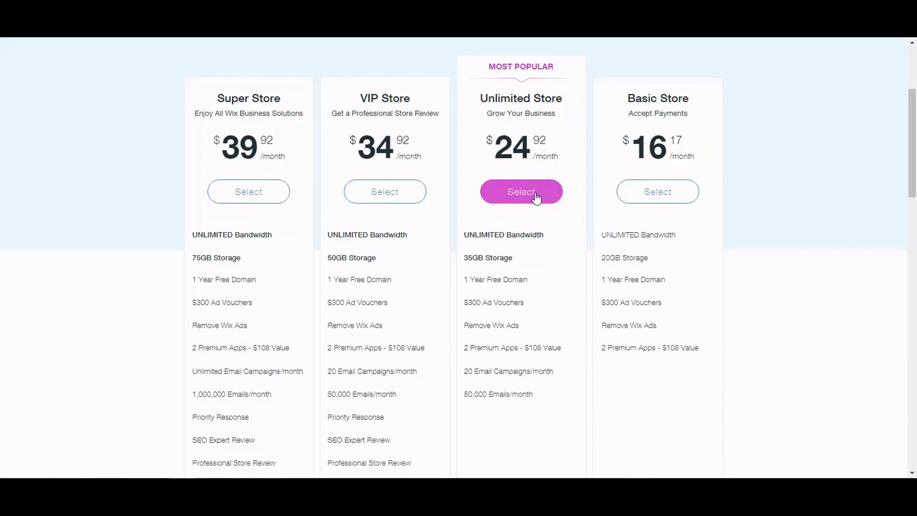
{"action": "left_click", "coordinate": [530, 195]}
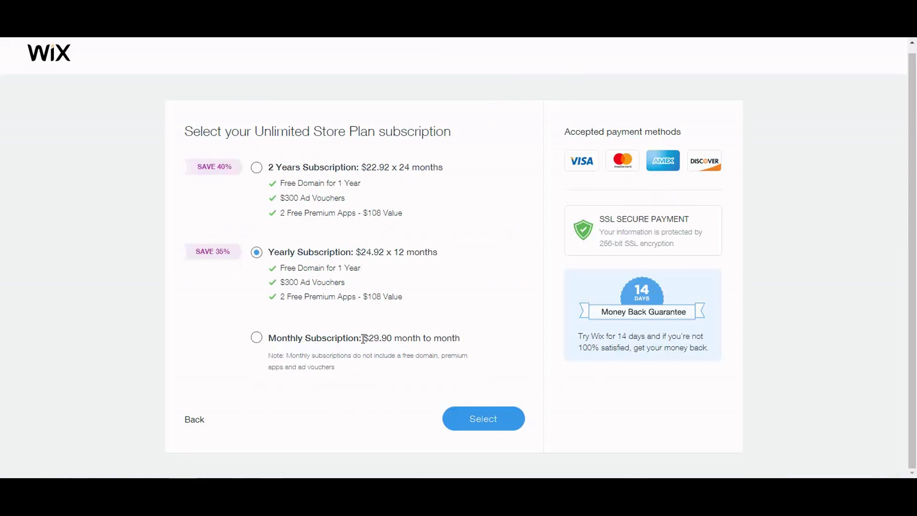
{"action": "left_click", "coordinate": [192, 421]}
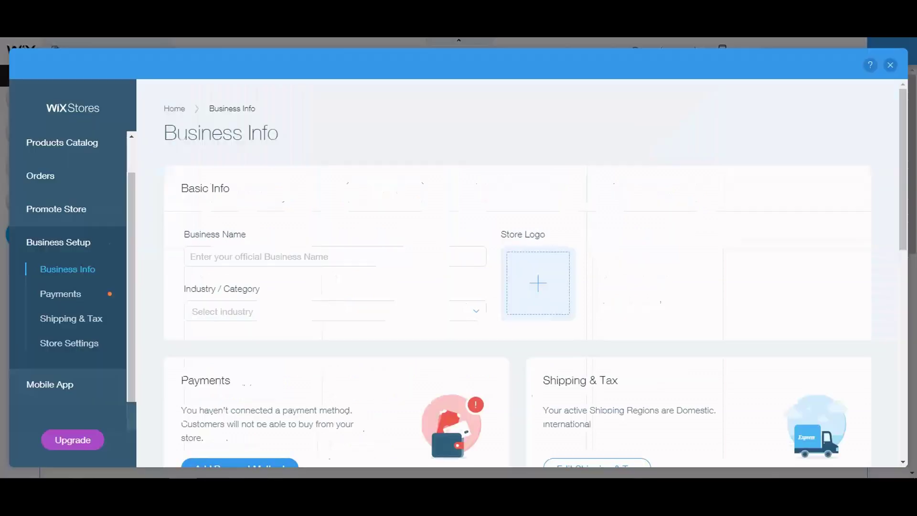
Close the store dashboard and scroll through the site preview.
{"action": "left_click", "coordinate": [891, 65]}
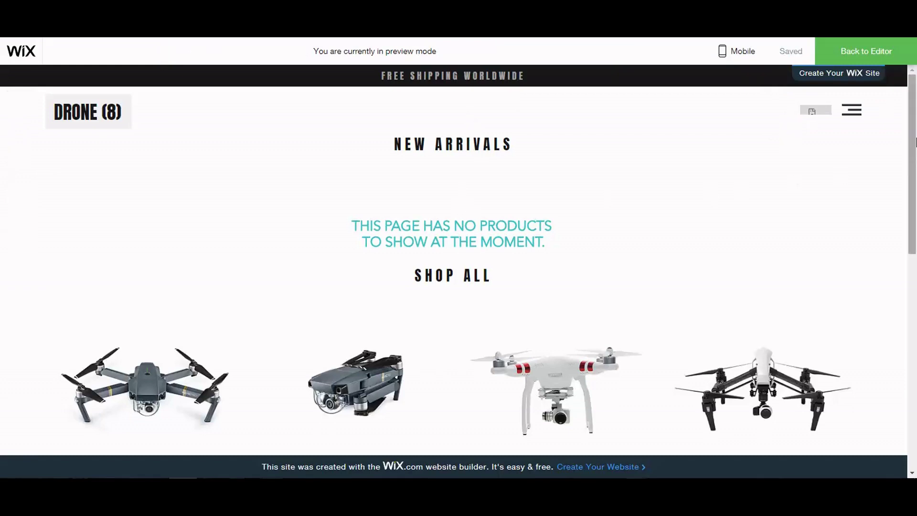
{"action": "scroll", "coordinate": [912, 114], "scroll_direction": "down", "scroll_amount": 8}
{"action": "scroll", "coordinate": [914, 108], "scroll_direction": "up", "scroll_amount": 8}
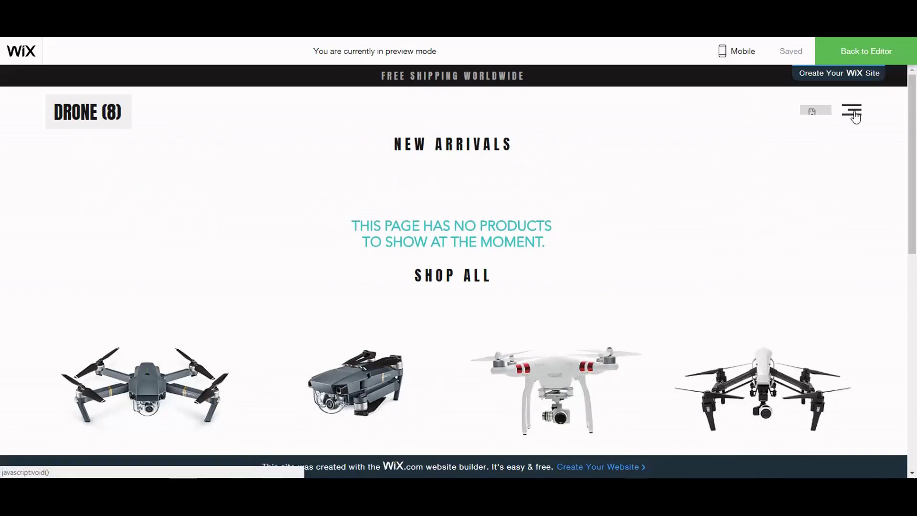
Open the Home page from the preview's hamburger menu, then return to the editor.
{"action": "left_click", "coordinate": [854, 112]}
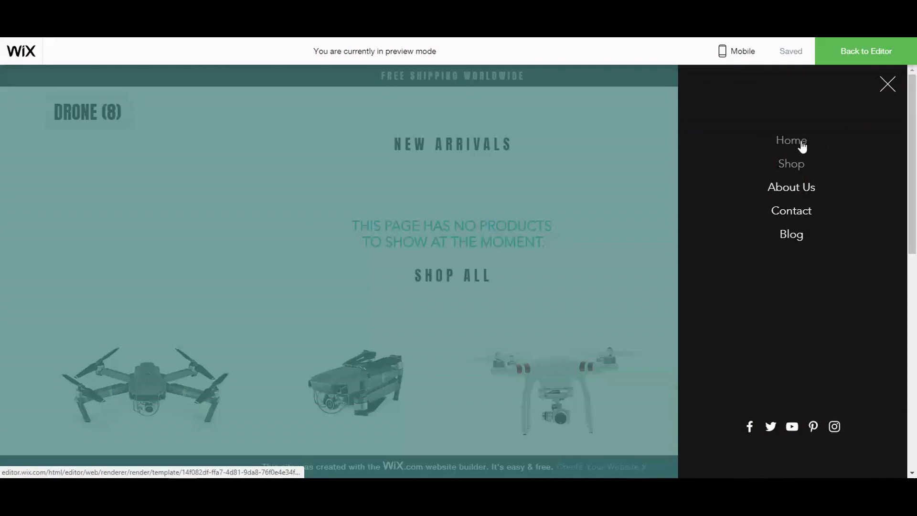
{"action": "left_click", "coordinate": [802, 143]}
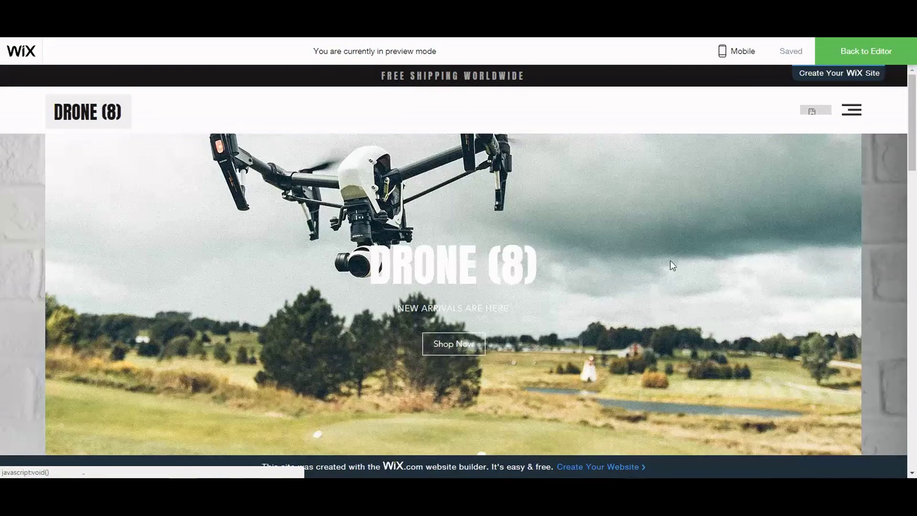
{"action": "scroll", "coordinate": [910, 95], "scroll_direction": "down", "scroll_amount": 4}
{"action": "right_click", "coordinate": [915, 127]}
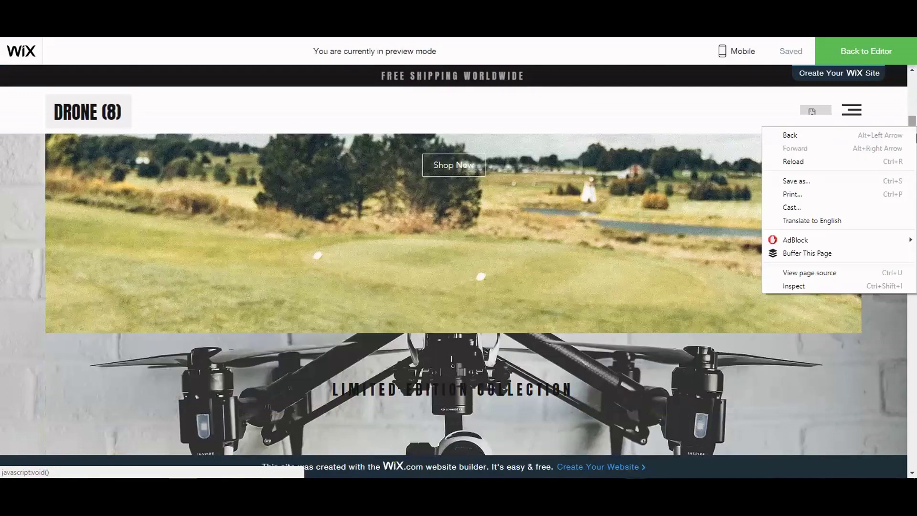
{"action": "key", "text": "Escape"}
{"action": "key", "text": "ctrl+shift+p"}
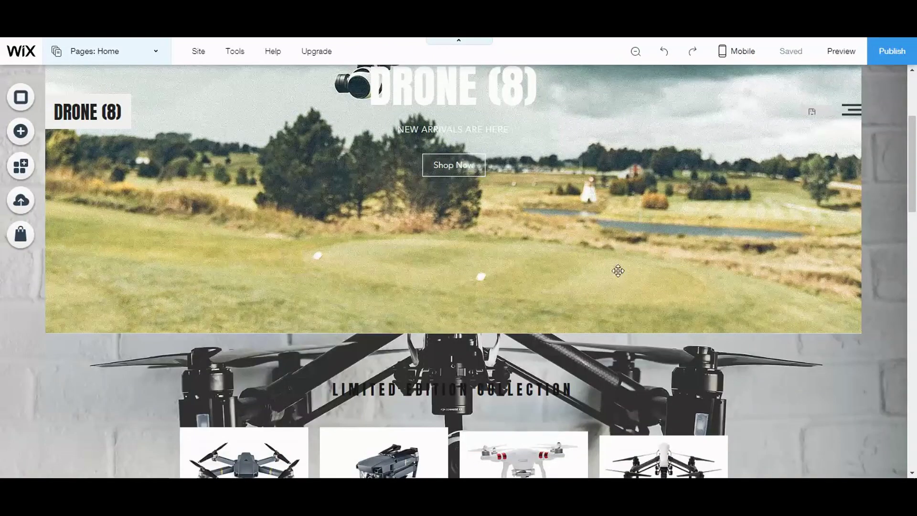
Select the Shop Now button in the 'New arrivals are here' hero banner at the page top.
{"action": "scroll", "coordinate": [618, 271], "scroll_direction": "up", "scroll_amount": 4}
{"action": "scroll", "coordinate": [450, 285], "scroll_direction": "down", "scroll_amount": 6}
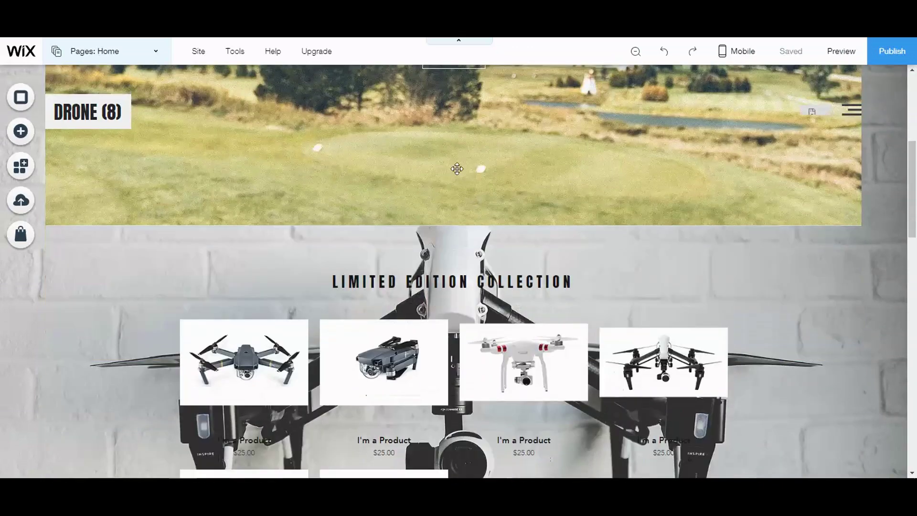
{"action": "scroll", "coordinate": [478, 239], "scroll_direction": "up", "scroll_amount": 5}
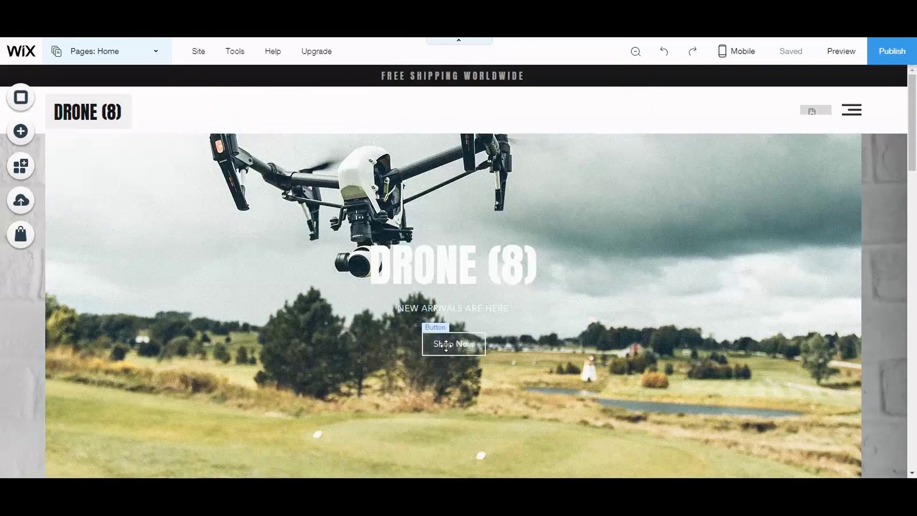
{"action": "left_click", "coordinate": [446, 346]}
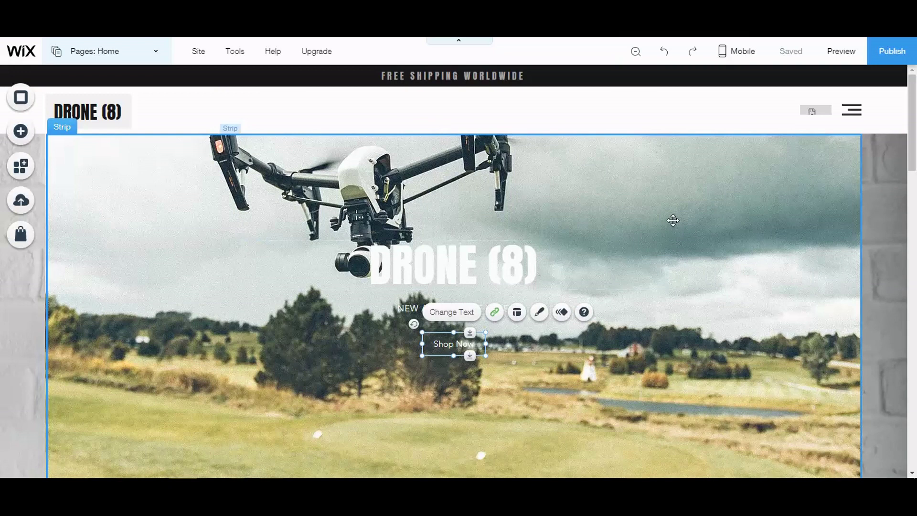